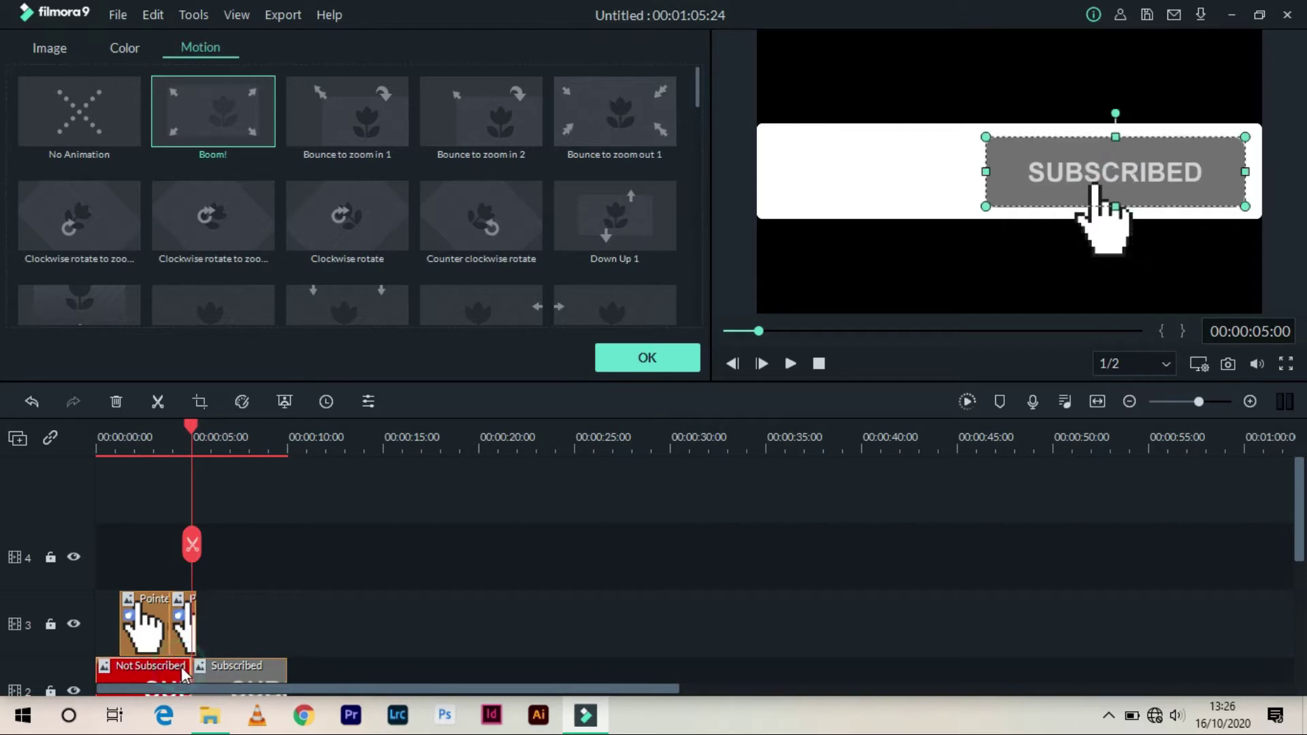
# Step: Trim the end of the Not Subscribed clip so the Subscribed clip starts together with the second pointer clip, checking playback
pyautogui.doubleClick(185, 667)
pyautogui.moveTo(189, 650); pyautogui.dragTo(178, 650)
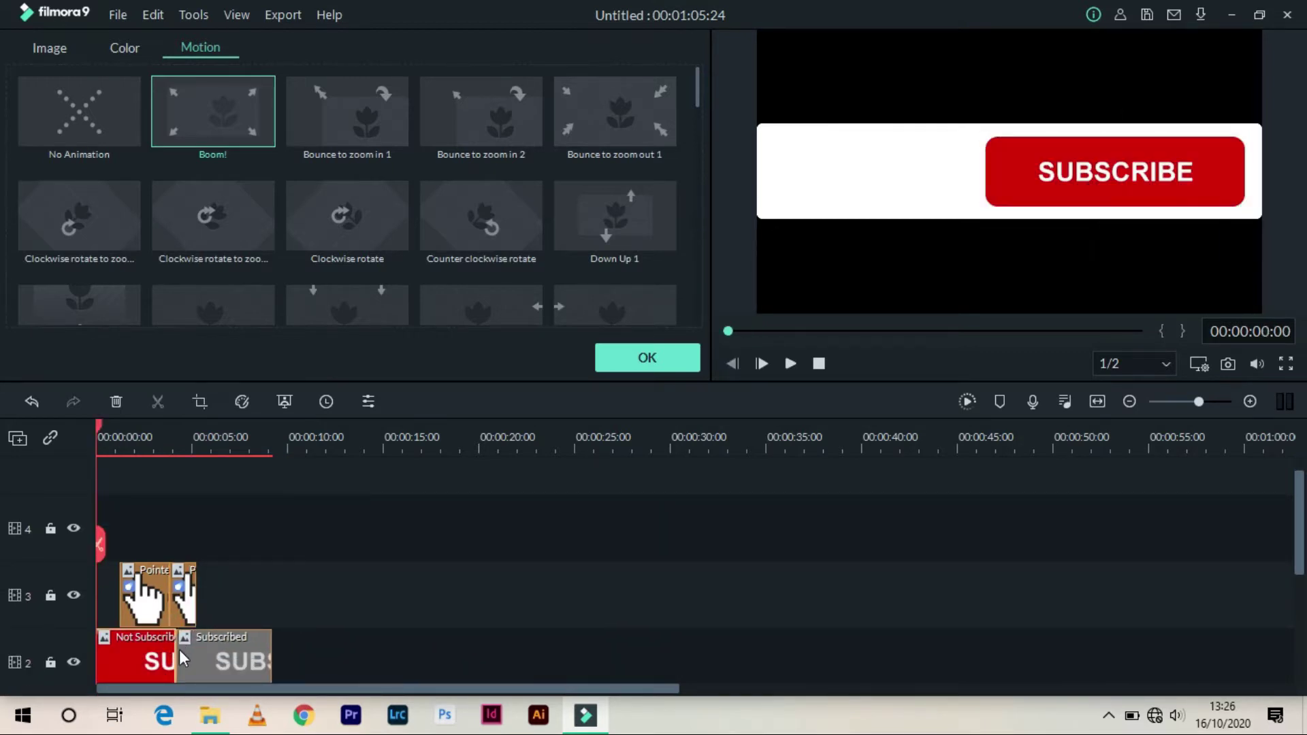
pyautogui.press('space')
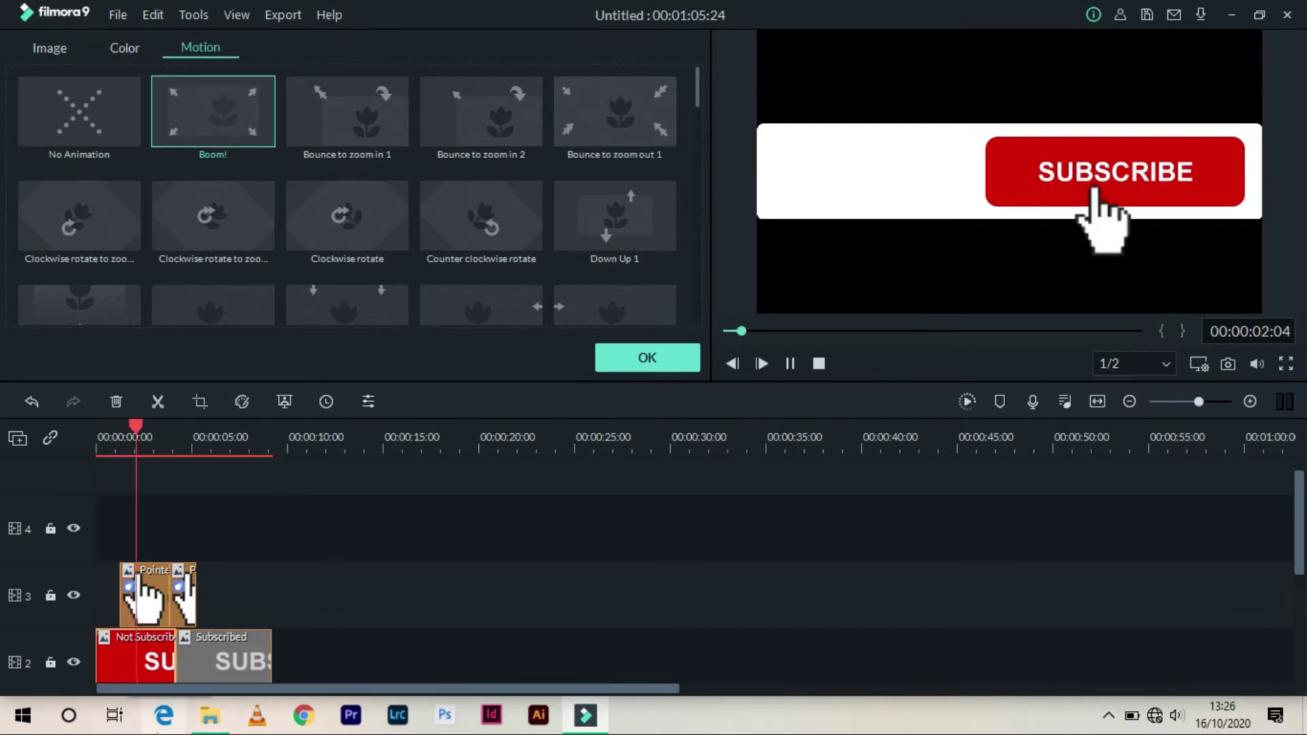
pyautogui.press('space')
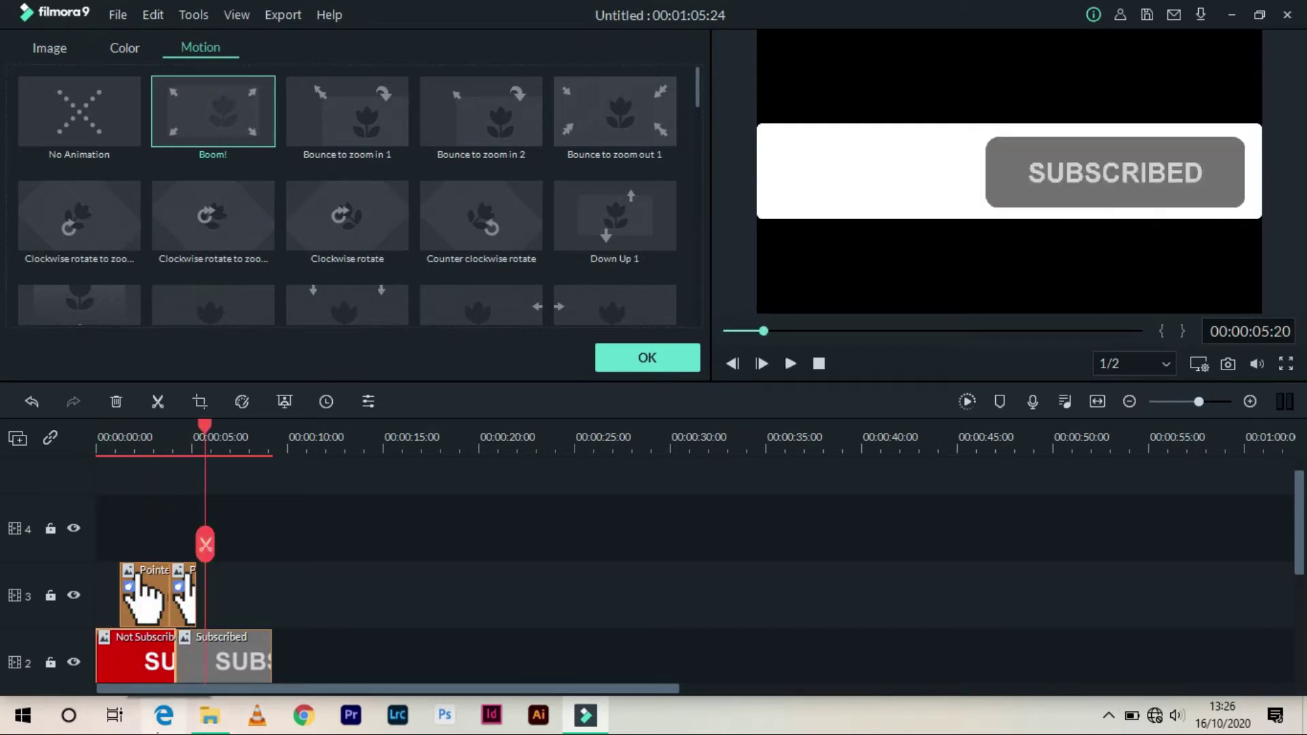
pyautogui.press('Home')
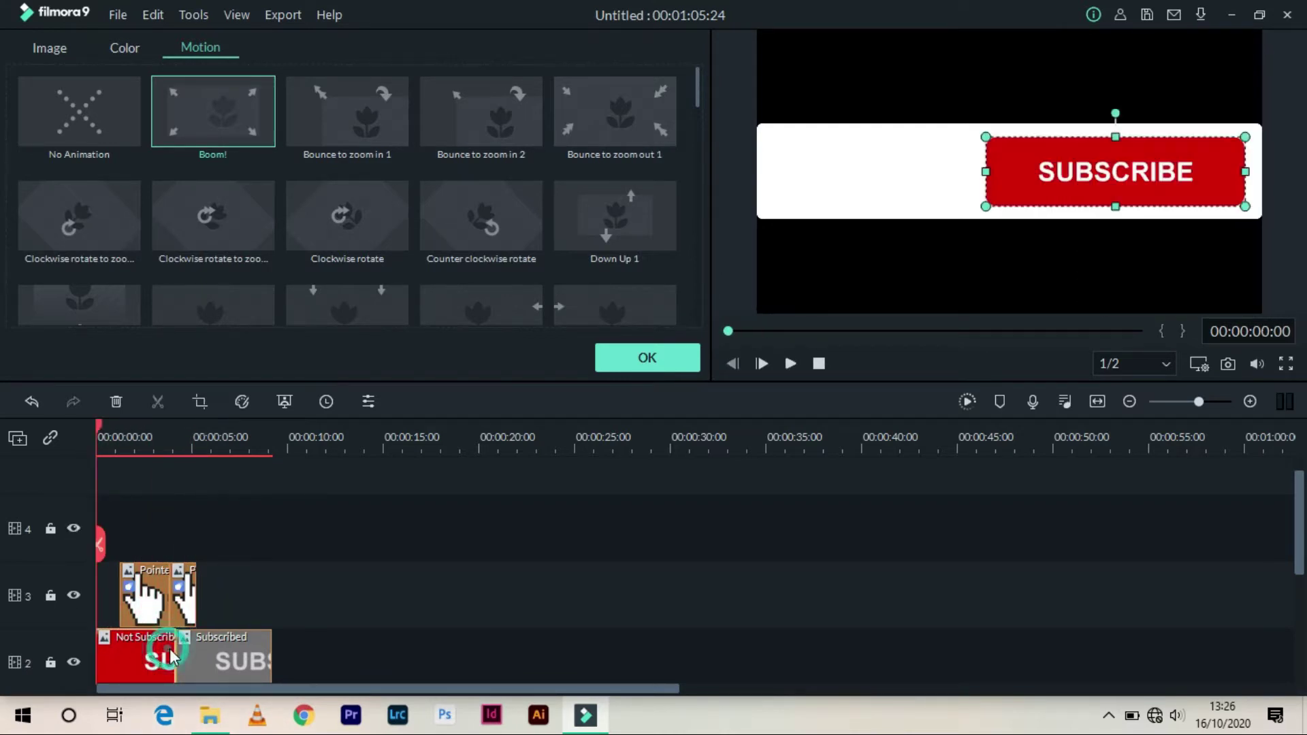
pyautogui.moveTo(172, 648); pyautogui.dragTo(168, 648)
pyautogui.press('space')
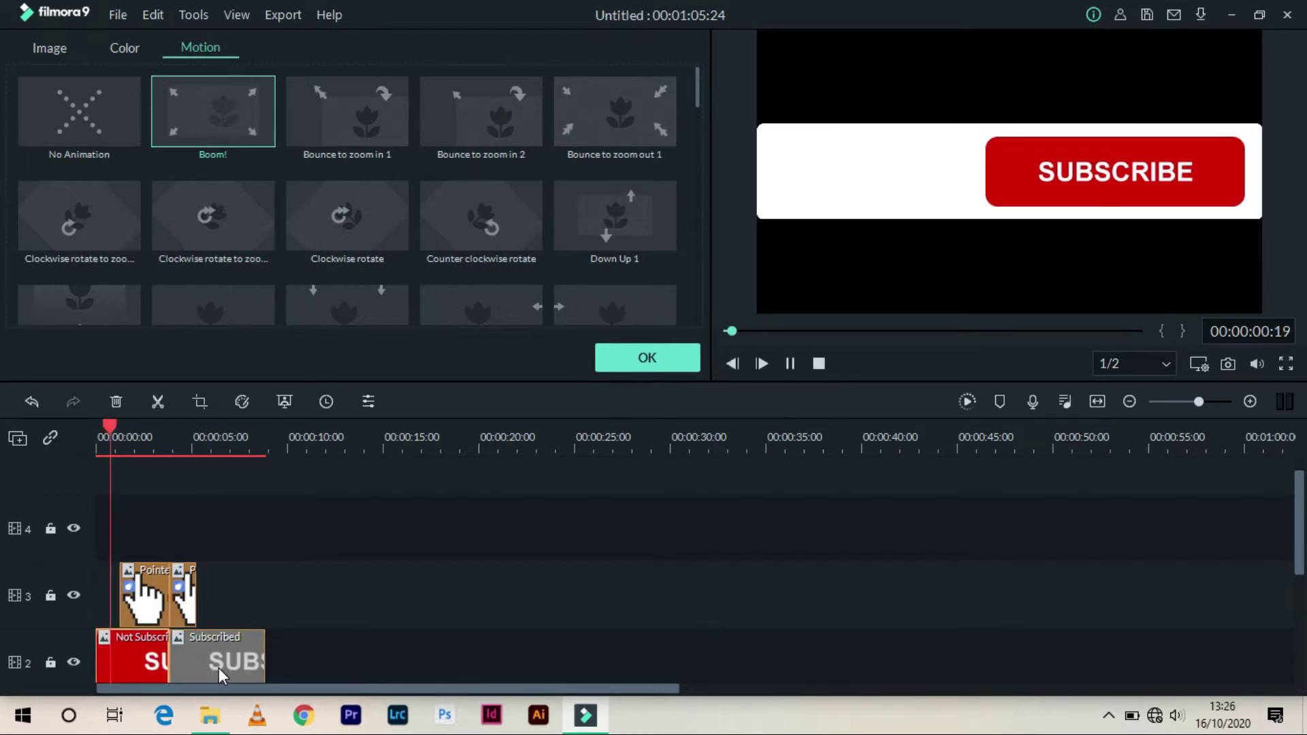
pyautogui.press('space')
# Step: Trim the start of the Not Subscribed clip to the first pointer clip and move both pointer clips to the timeline start
pyautogui.click(97, 652)
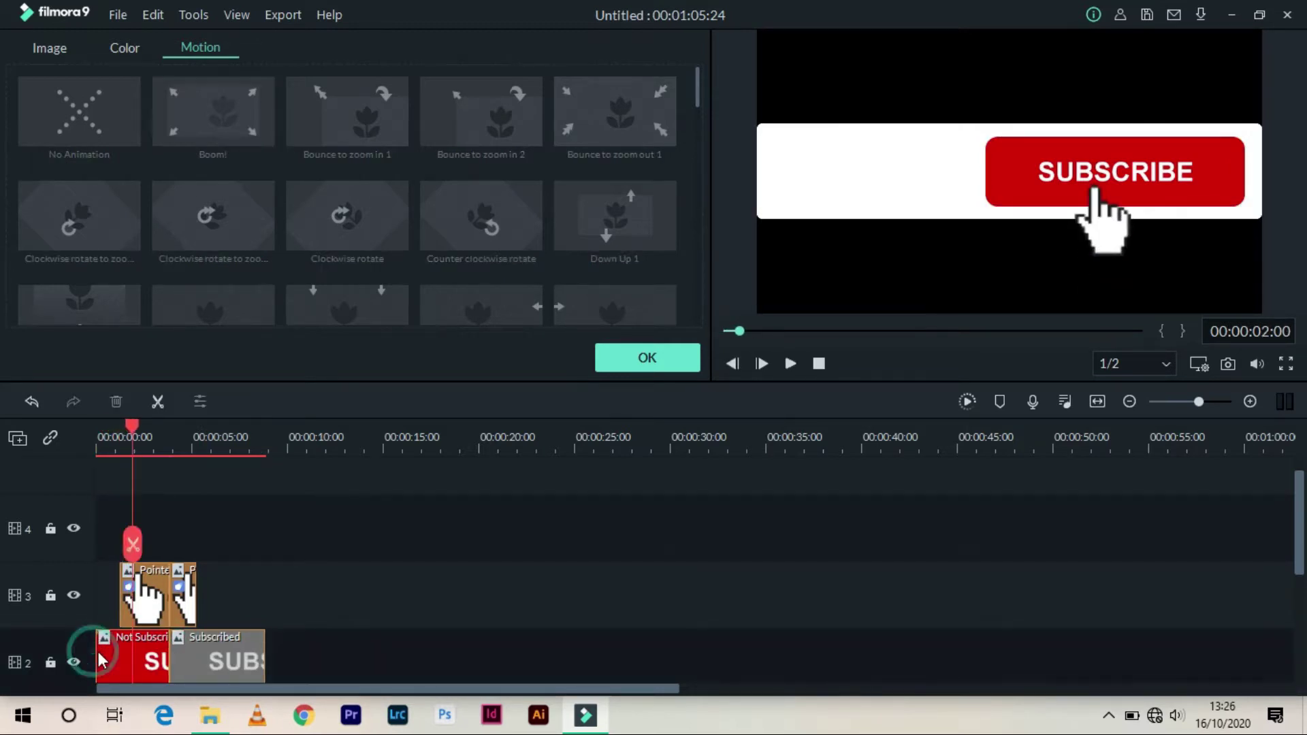
pyautogui.moveTo(100, 652); pyautogui.dragTo(154, 656)
pyautogui.moveTo(205, 592); pyautogui.dragTo(109, 597)
pyautogui.click(109, 602)
# Step: Preview the retimed subscribe animation and shorten the Subscribed clip to end at about 5 seconds
pyautogui.press('space')
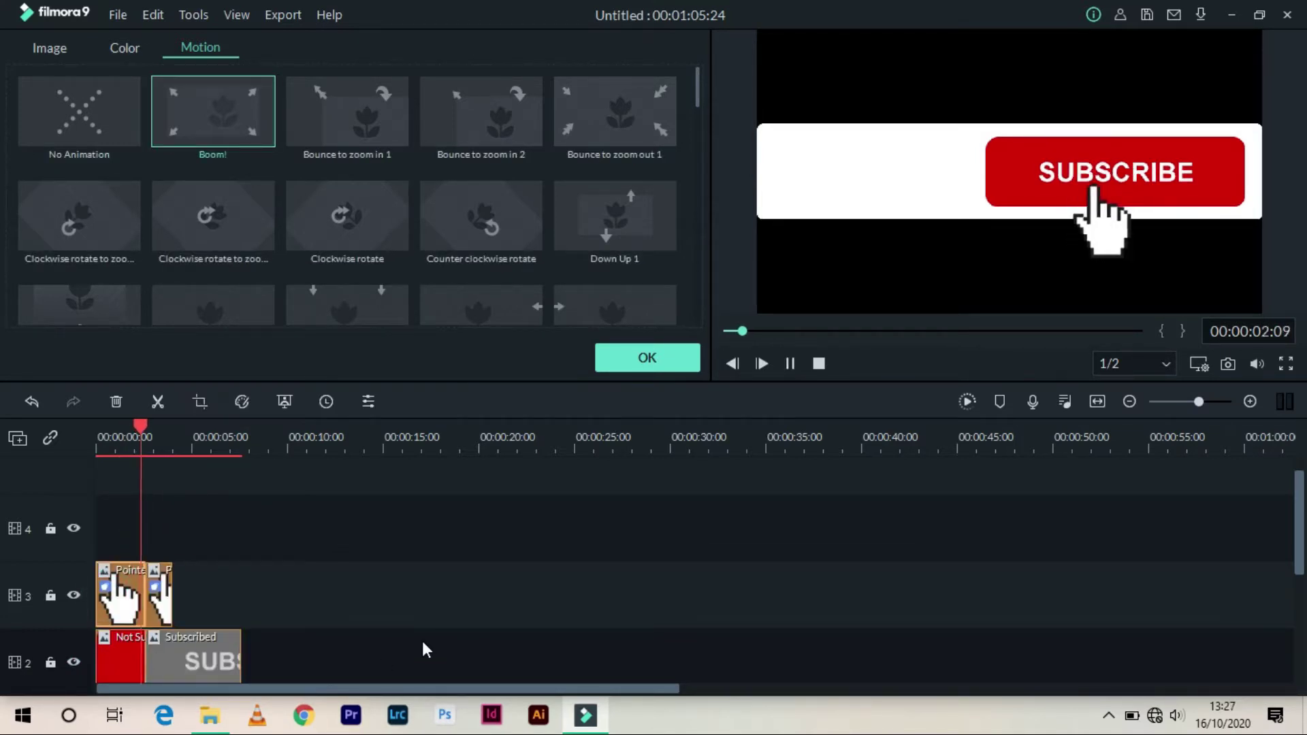
pyautogui.click(819, 364)
pyautogui.press('space')
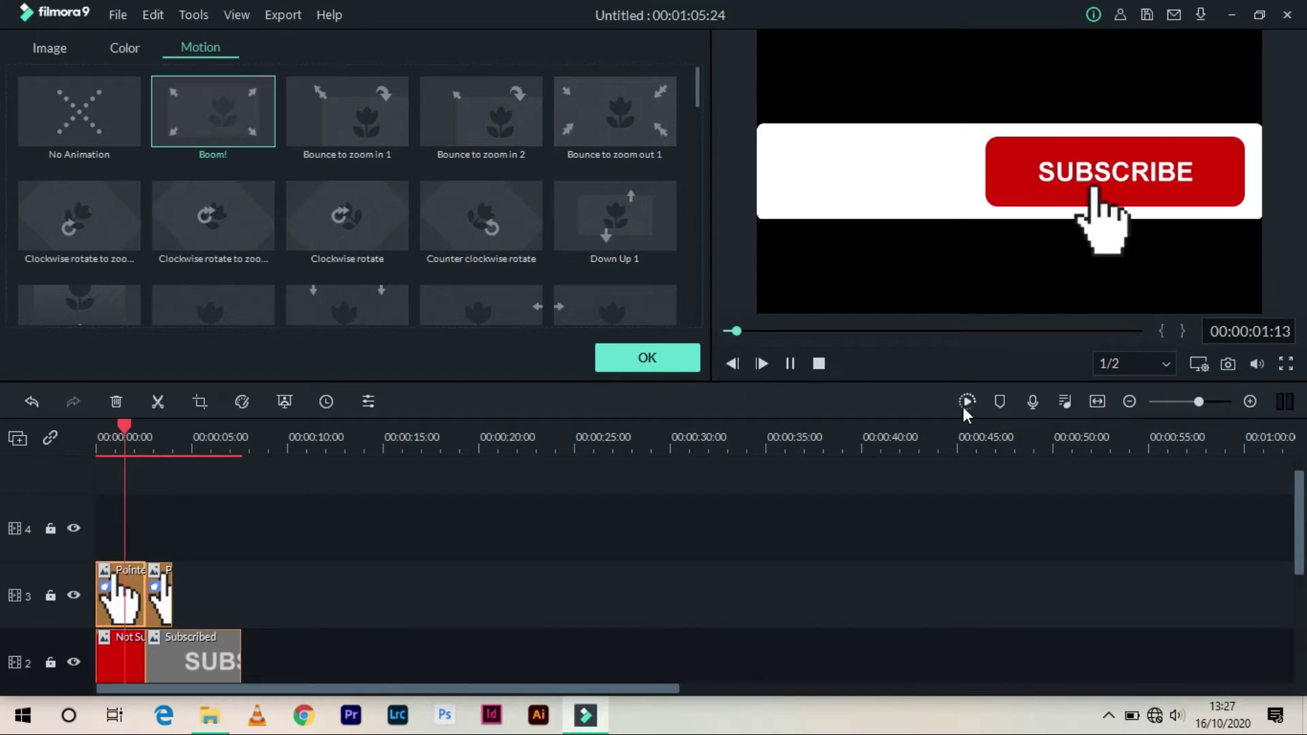
pyautogui.press('space')
pyautogui.moveTo(243, 658); pyautogui.dragTo(190, 651)
# Step: Add the Not Liked image to tracks 2 and 3 at about 6 seconds, after the Subscribed clip
pyautogui.moveTo(1300, 518); pyautogui.dragTo(1300, 579)
pyautogui.click(647, 357)
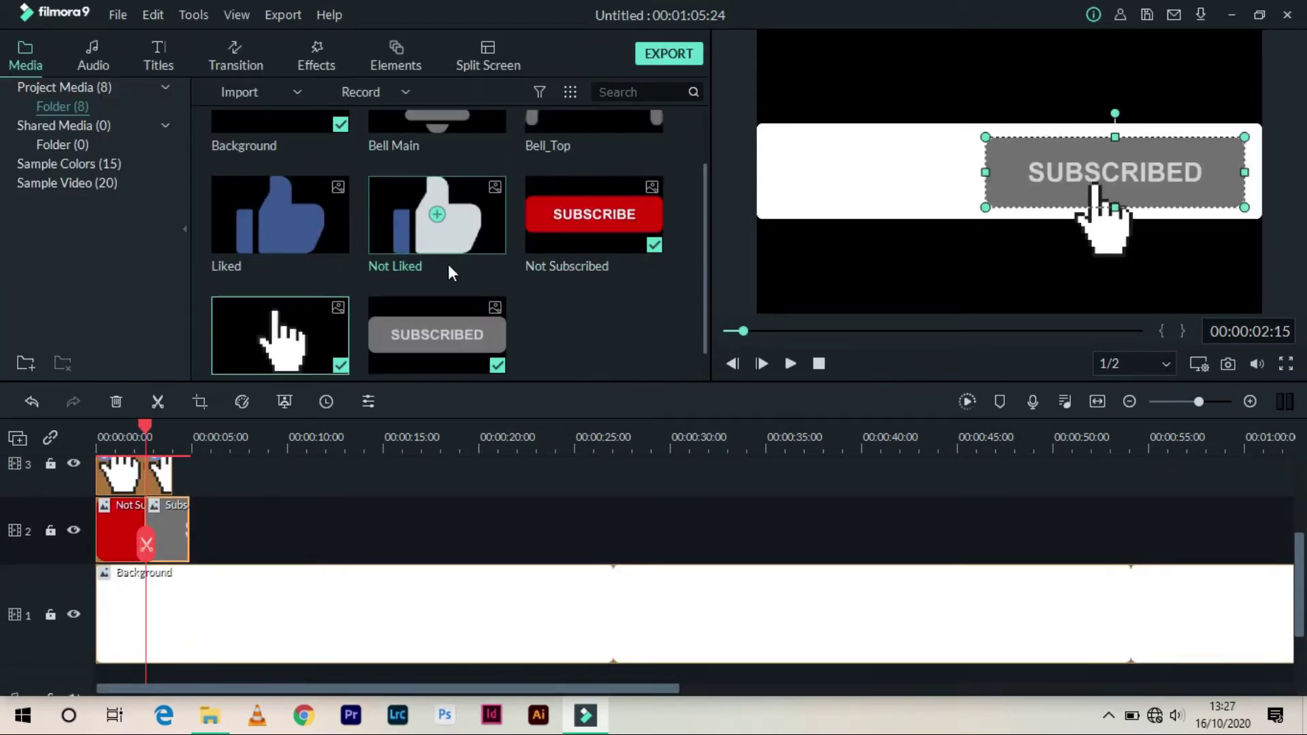
pyautogui.moveTo(412, 234); pyautogui.dragTo(226, 538)
pyautogui.moveTo(414, 249); pyautogui.dragTo(213, 483)
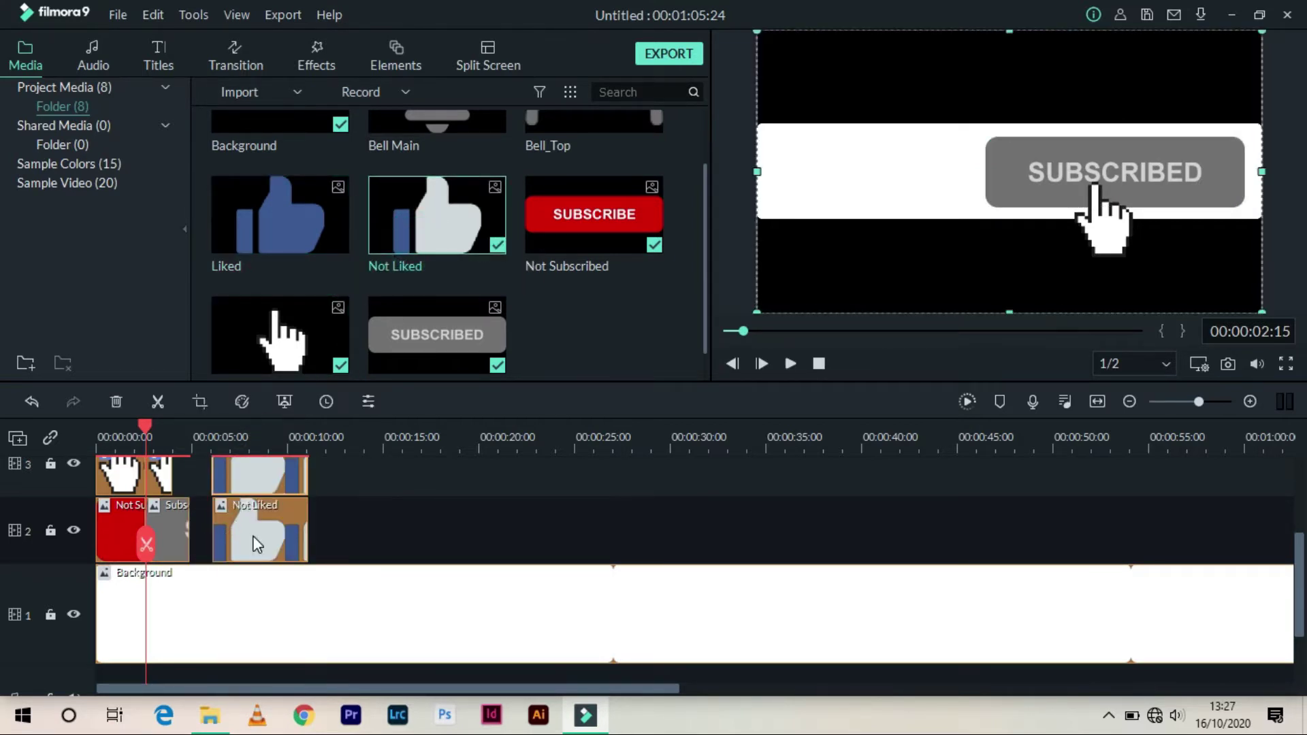
# Step: Shrink the Not Liked image in the preview and delete its duplicate clip from track 3
pyautogui.doubleClick(254, 538)
pyautogui.moveTo(848, 32); pyautogui.dragTo(985, 150)
pyautogui.click(930, 206)
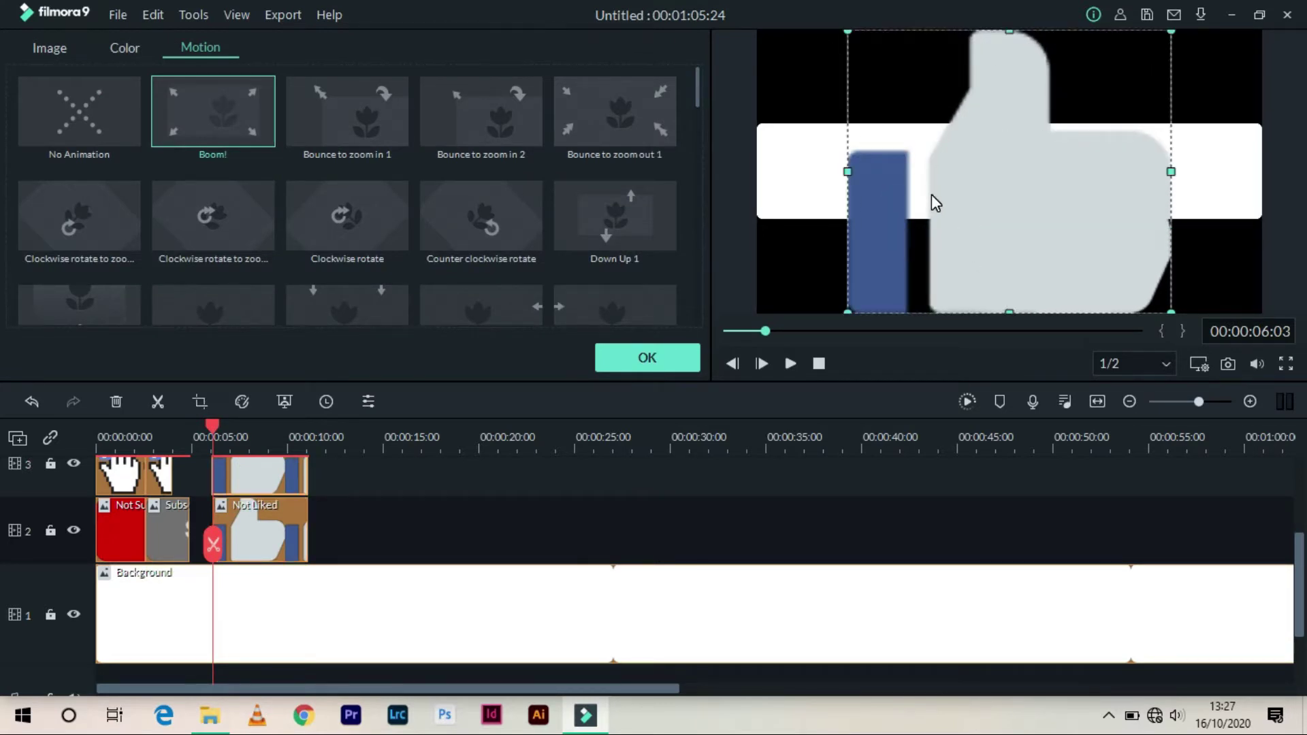
pyautogui.click(266, 522)
pyautogui.click(257, 468)
pyautogui.press('Delete')
# Step: Scale the thumbs-up down to fit the height of the white bar and position it in the bar's left part
pyautogui.click(1048, 246)
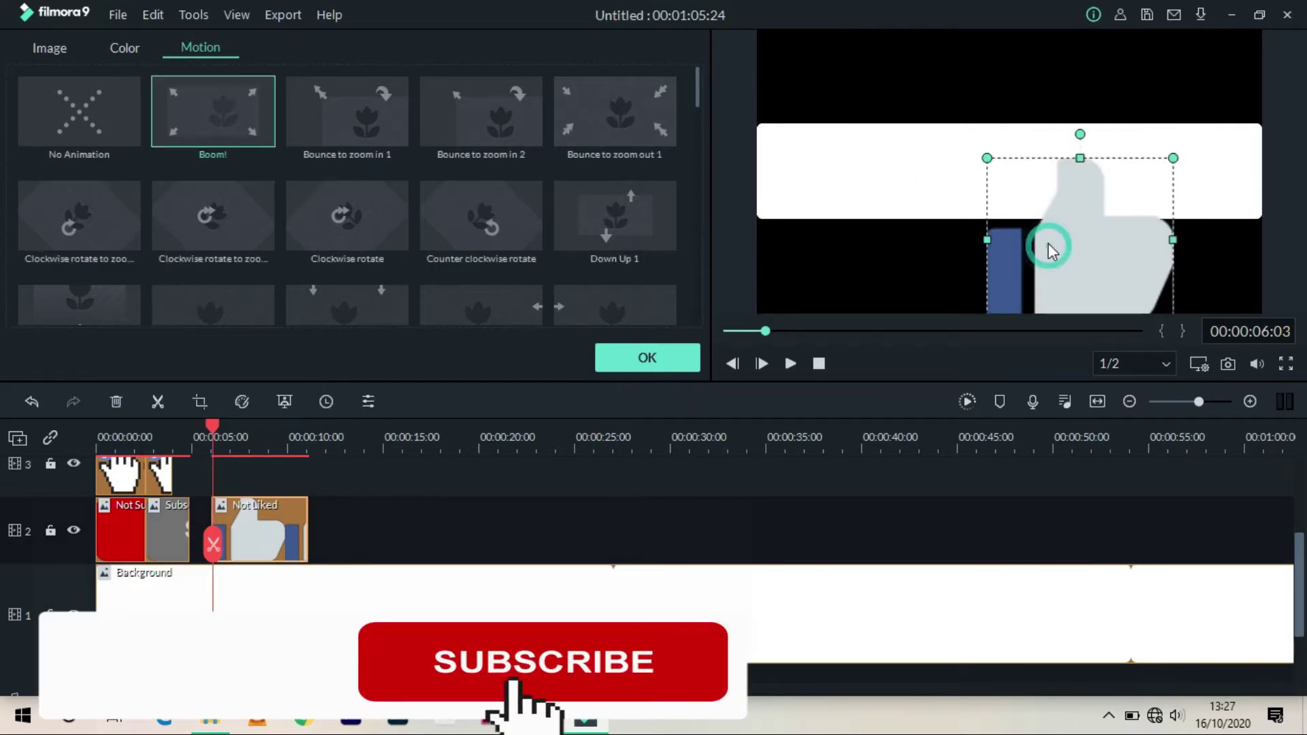
pyautogui.moveTo(1049, 247); pyautogui.dragTo(839, 143)
pyautogui.moveTo(813, 96); pyautogui.dragTo(830, 145)
pyautogui.moveTo(876, 188); pyautogui.dragTo(877, 181)
pyautogui.click(899, 250)
pyautogui.click(866, 196)
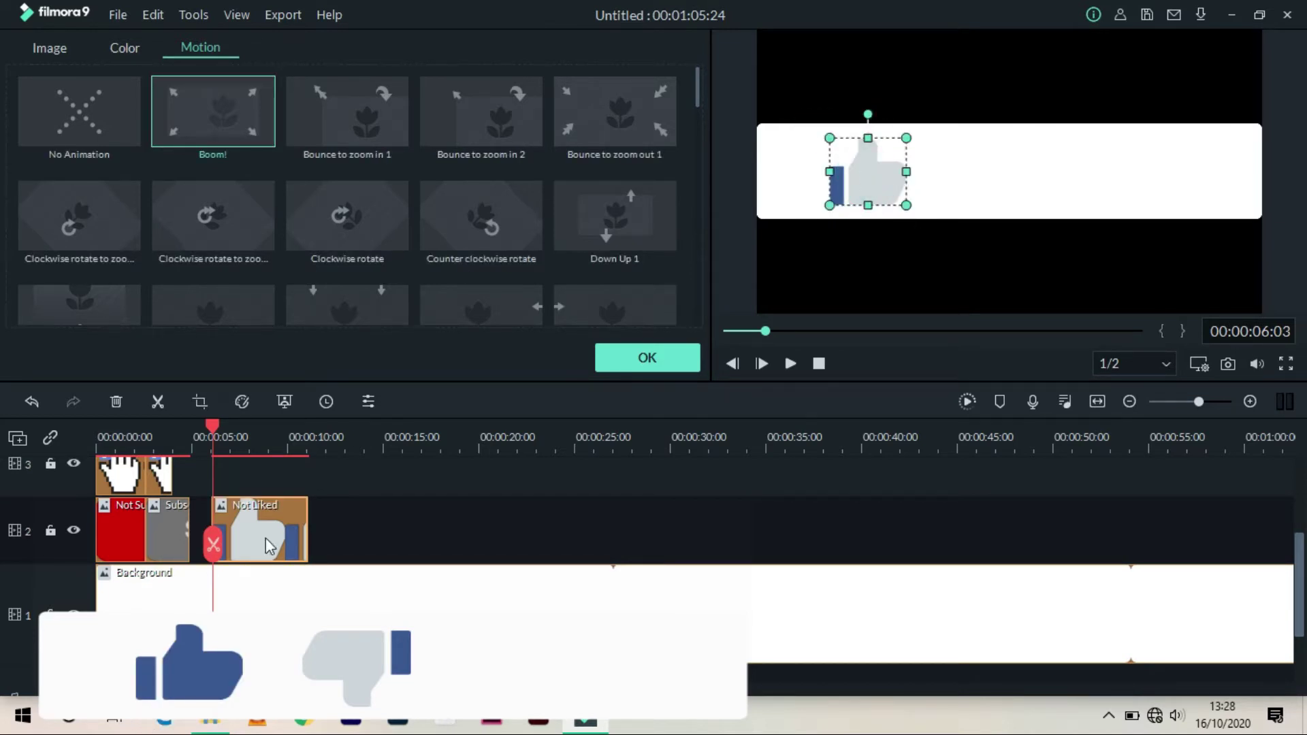
# Step: Paste a copy of the Not Liked clip with tracks 1 and 3 locked, then unlock track 3 and stack the copy there
pyautogui.click(49, 464)
pyautogui.click(47, 615)
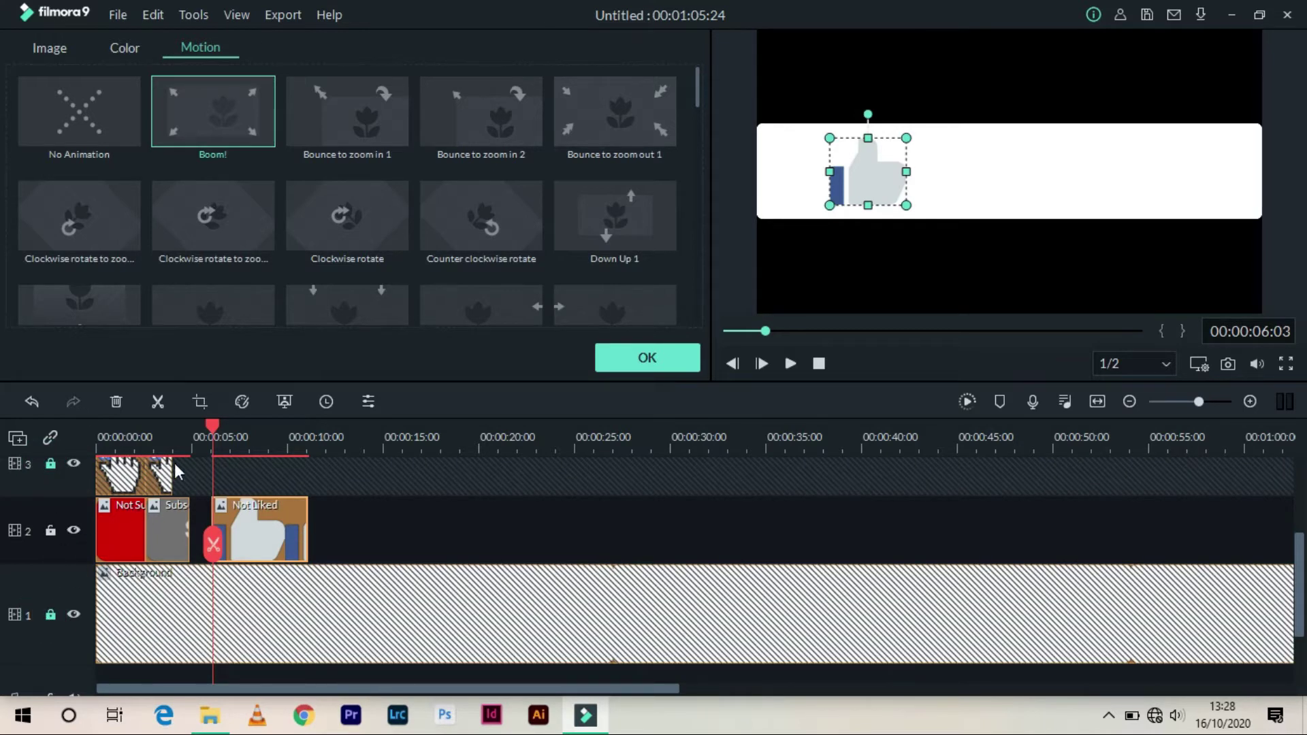
pyautogui.moveTo(210, 427); pyautogui.dragTo(316, 455)
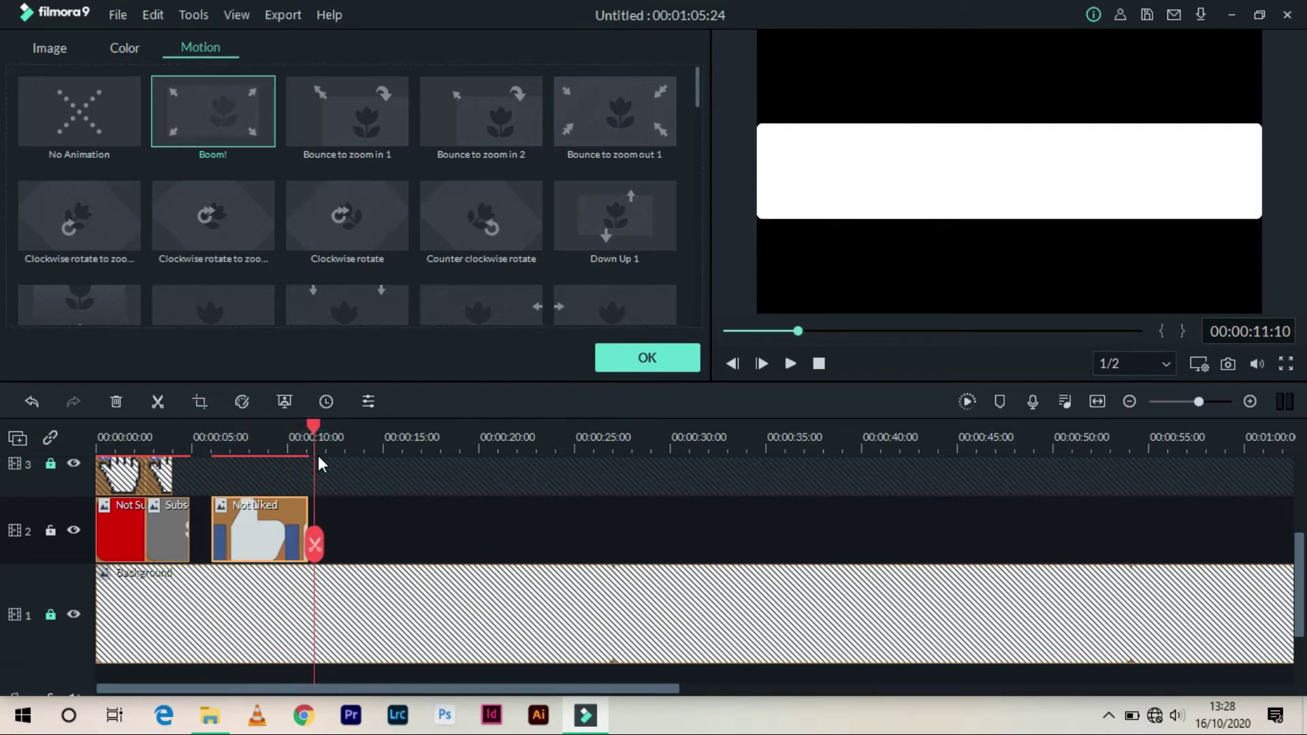
pyautogui.hotkey('ctrl', 'v')
pyautogui.click(51, 463)
pyautogui.moveTo(357, 537); pyautogui.dragTo(246, 480)
# Step: Move one of the overlapping thumbs to the right of the other and rotate it 180 degrees into a thumbs-down
pyautogui.moveTo(407, 436); pyautogui.dragTo(202, 442)
pyautogui.press('space')
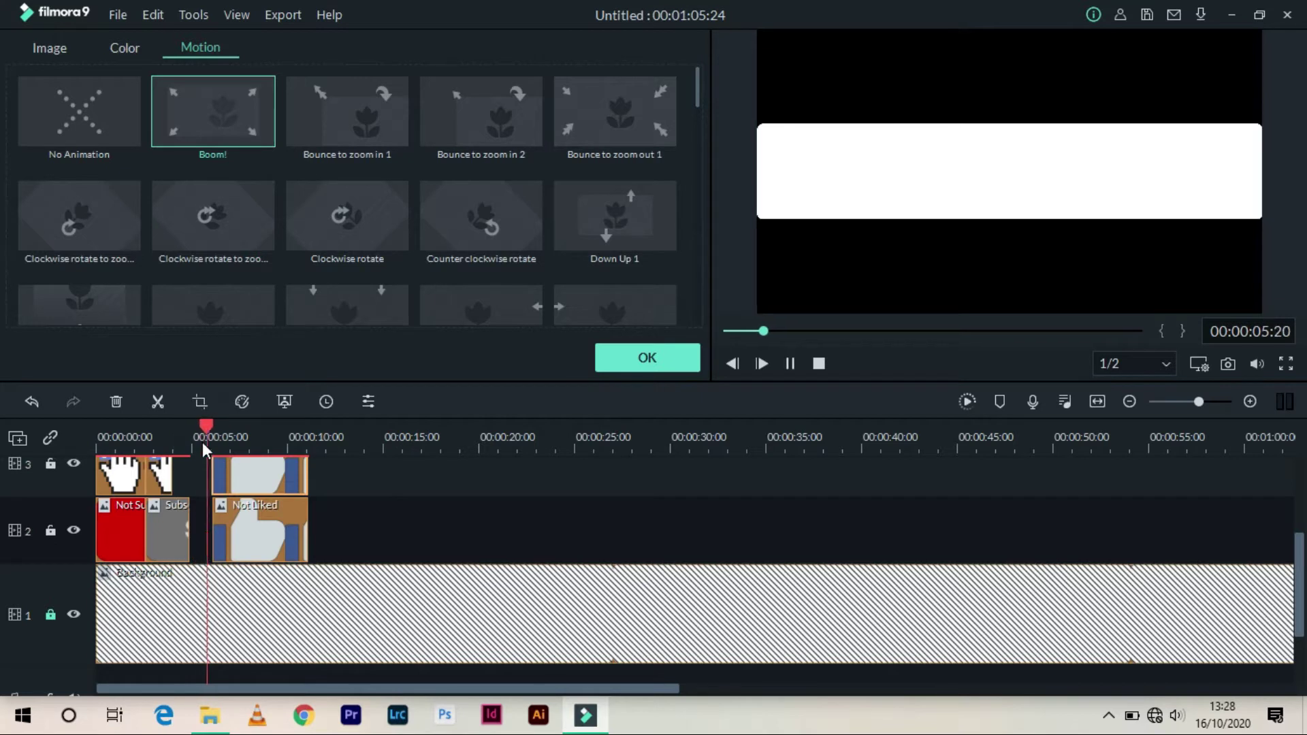
pyautogui.press('space')
pyautogui.scroll(1, 202, 443)
pyautogui.click(297, 542)
pyautogui.moveTo(874, 170); pyautogui.dragTo(988, 169)
pyautogui.moveTo(986, 113); pyautogui.dragTo(981, 256)
pyautogui.click(980, 256)
pyautogui.moveTo(978, 166); pyautogui.dragTo(978, 171)
pyautogui.click(915, 277)
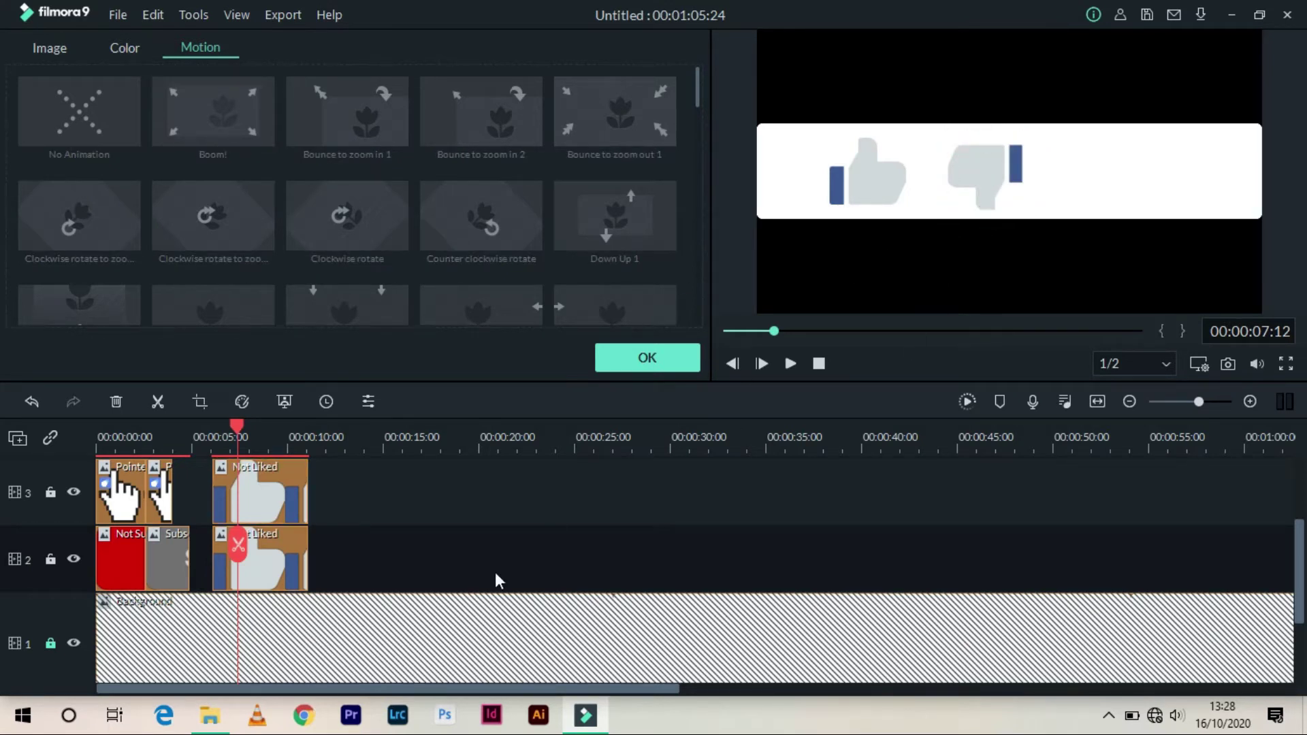
# Step: Copy the first pointer clip to track 4 above the end of the Not Liked clips and place its hand over the thumbs-up
pyautogui.scroll(2, 1289, 582)
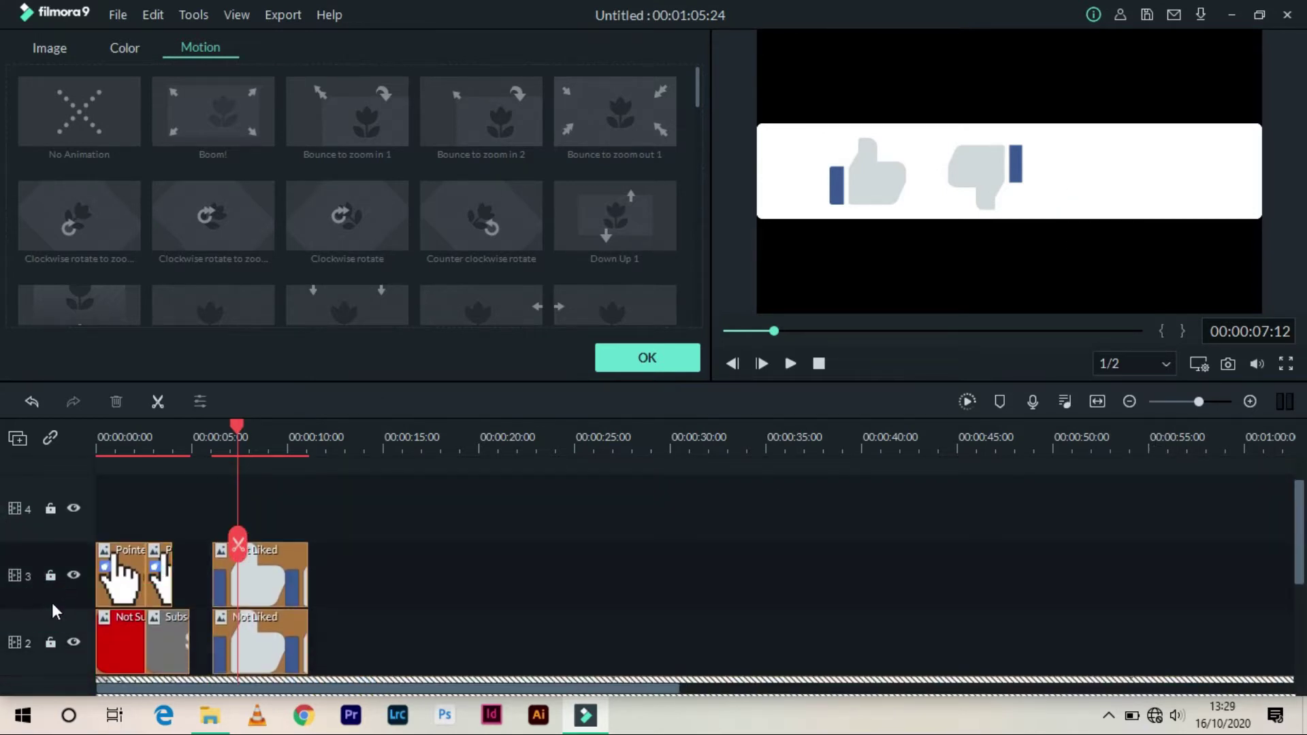
pyautogui.click(114, 579)
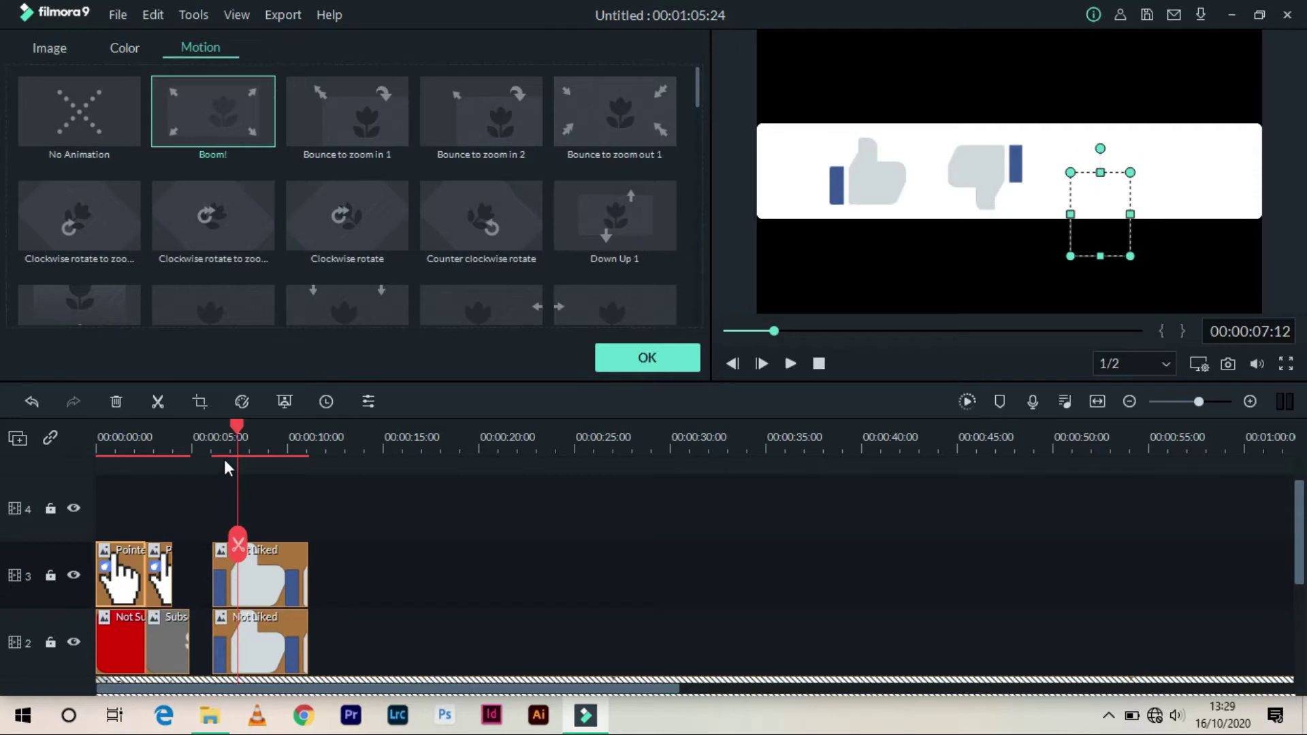
pyautogui.click(320, 429)
pyautogui.hotkey('ctrl', 'v')
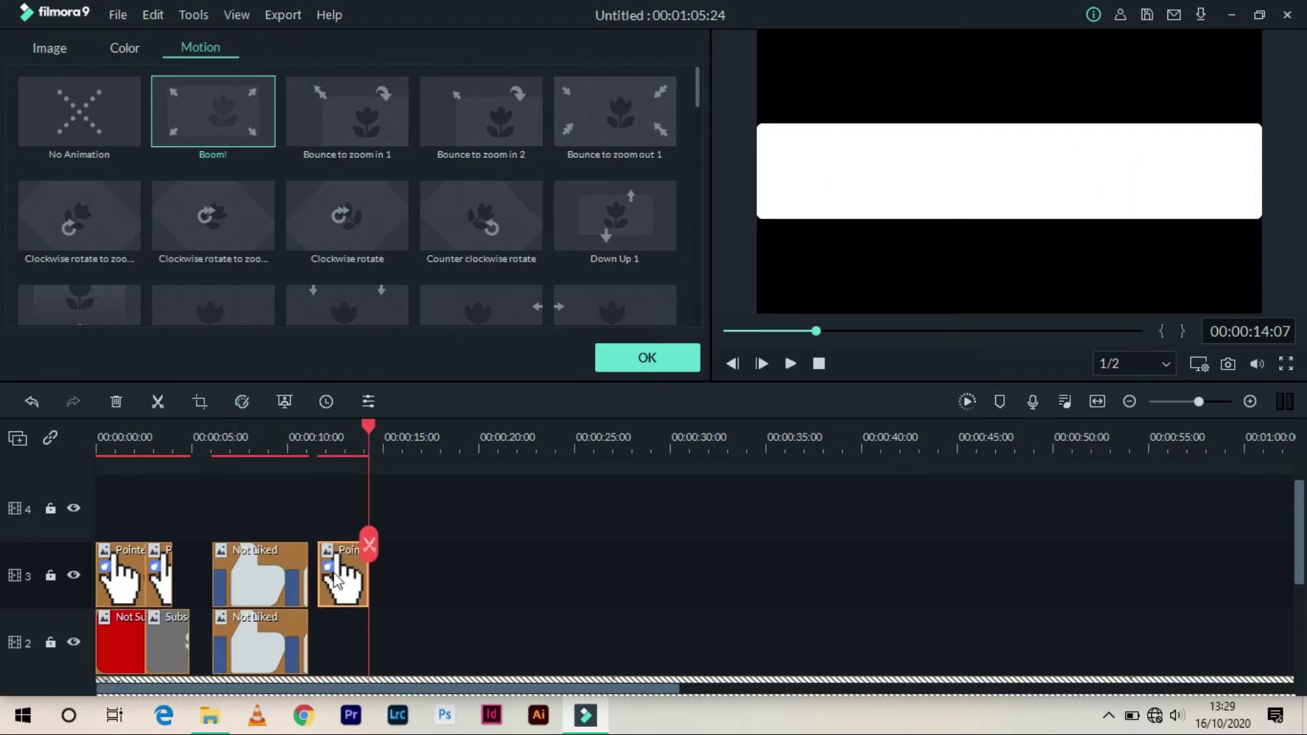
pyautogui.moveTo(323, 524); pyautogui.dragTo(283, 519)
pyautogui.moveTo(339, 438); pyautogui.dragTo(274, 458)
pyautogui.moveTo(1094, 223); pyautogui.dragTo(849, 228)
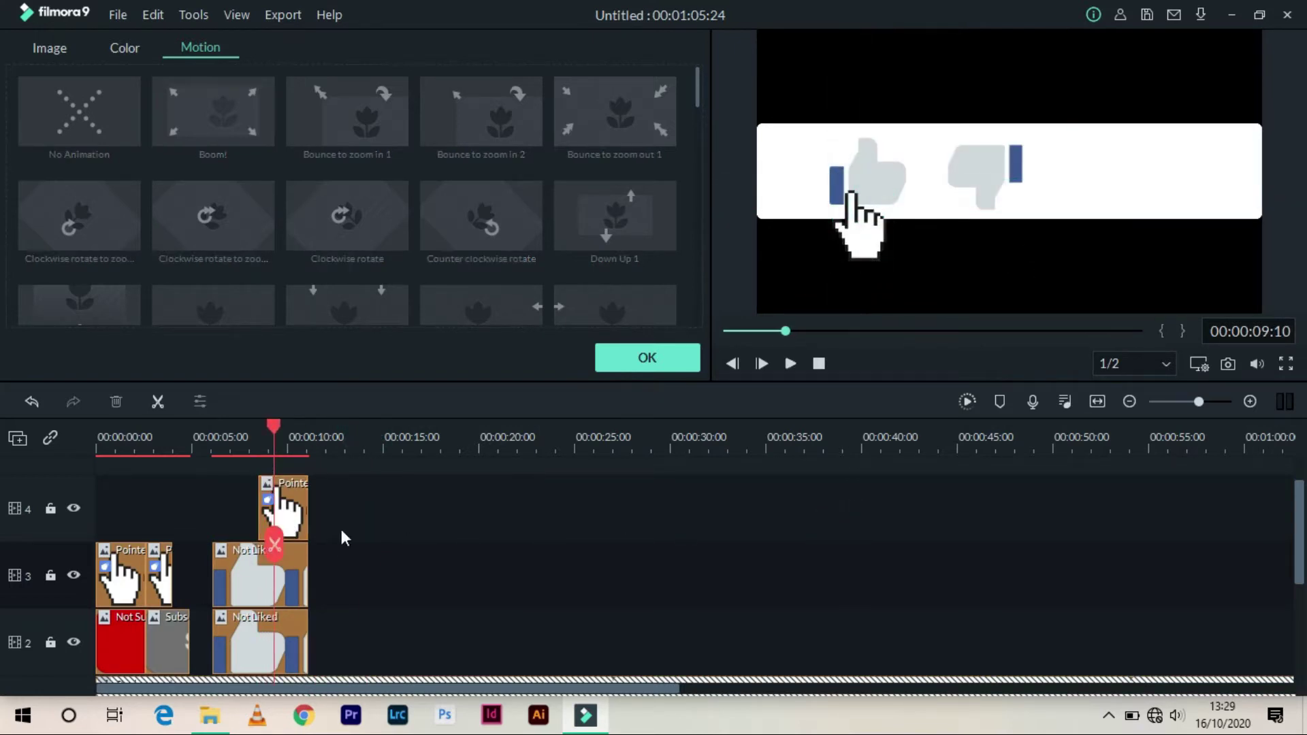
# Step: Copy the short second pointer clip on track 3
pyautogui.click(163, 582)
pyautogui.doubleClick(163, 578)
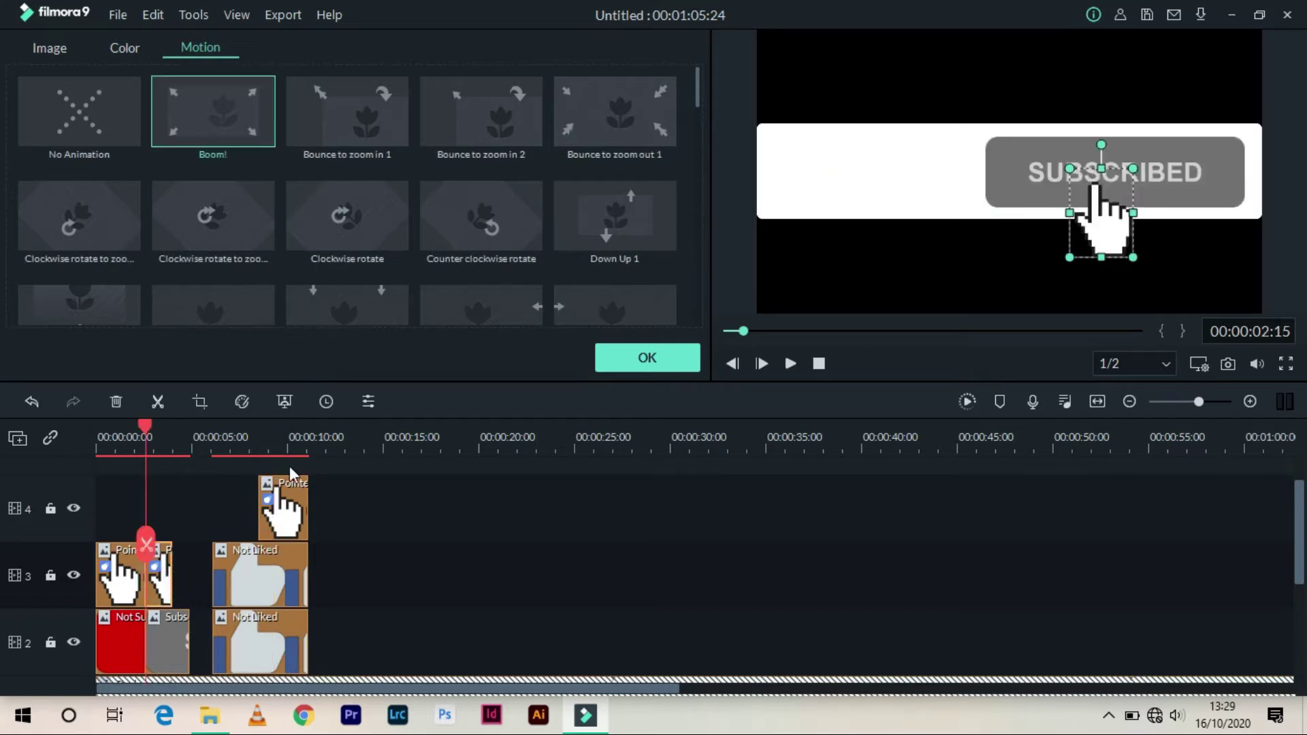
pyautogui.click(154, 587)
pyautogui.scroll(-1, 1, 613)
pyautogui.scroll(2, 439, 668)
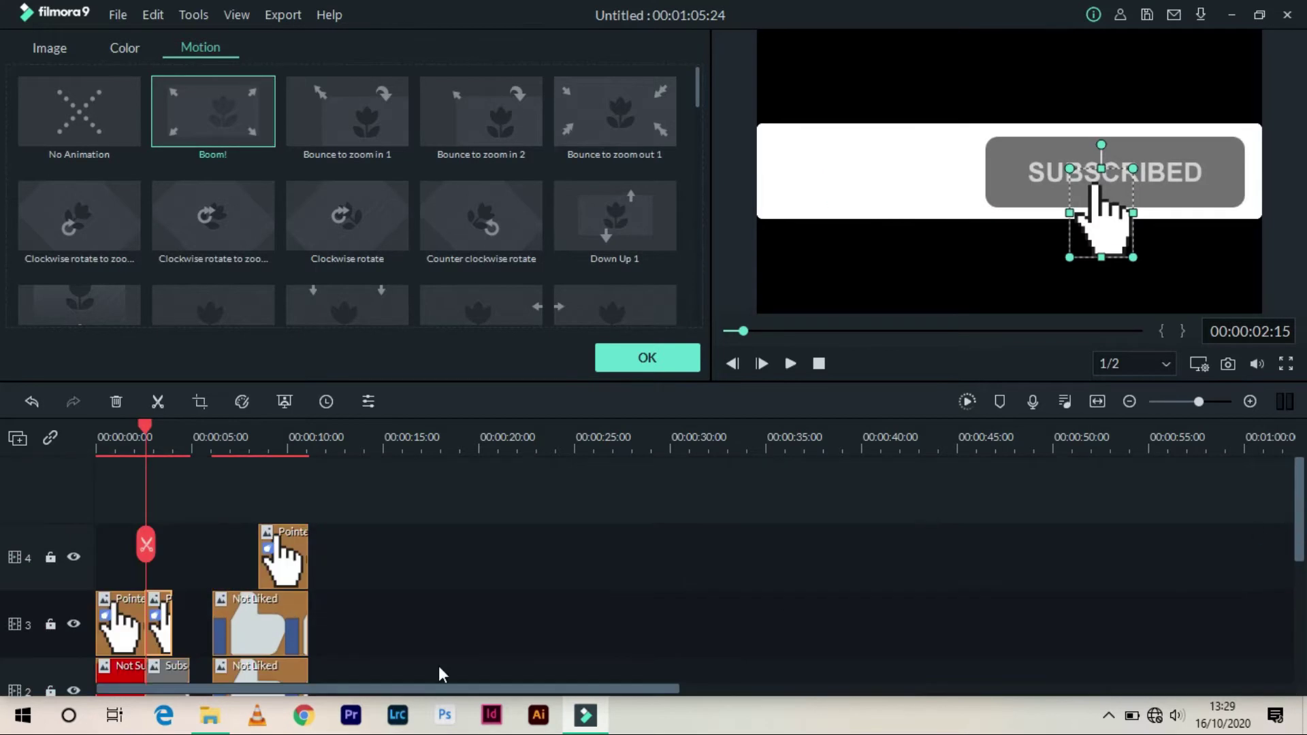
pyautogui.rightClick(161, 623)
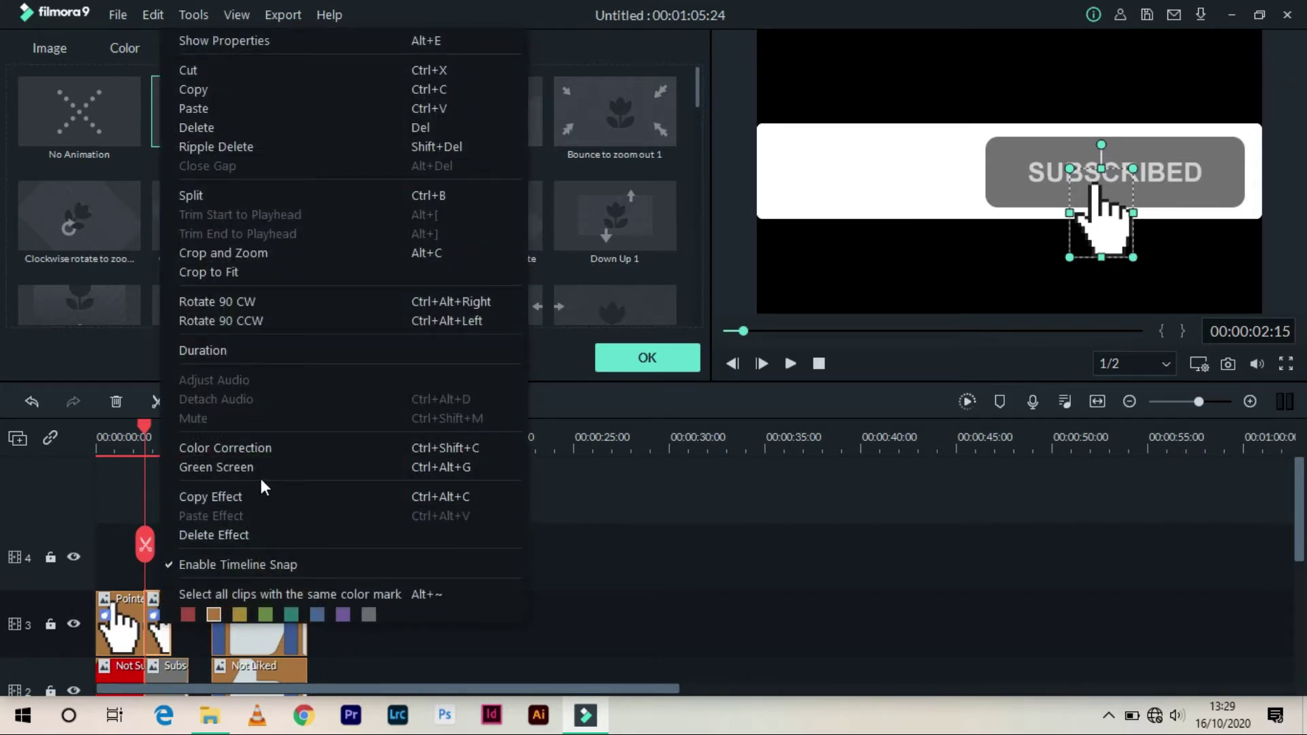
pyautogui.click(226, 89)
pyautogui.rightClick(391, 546)
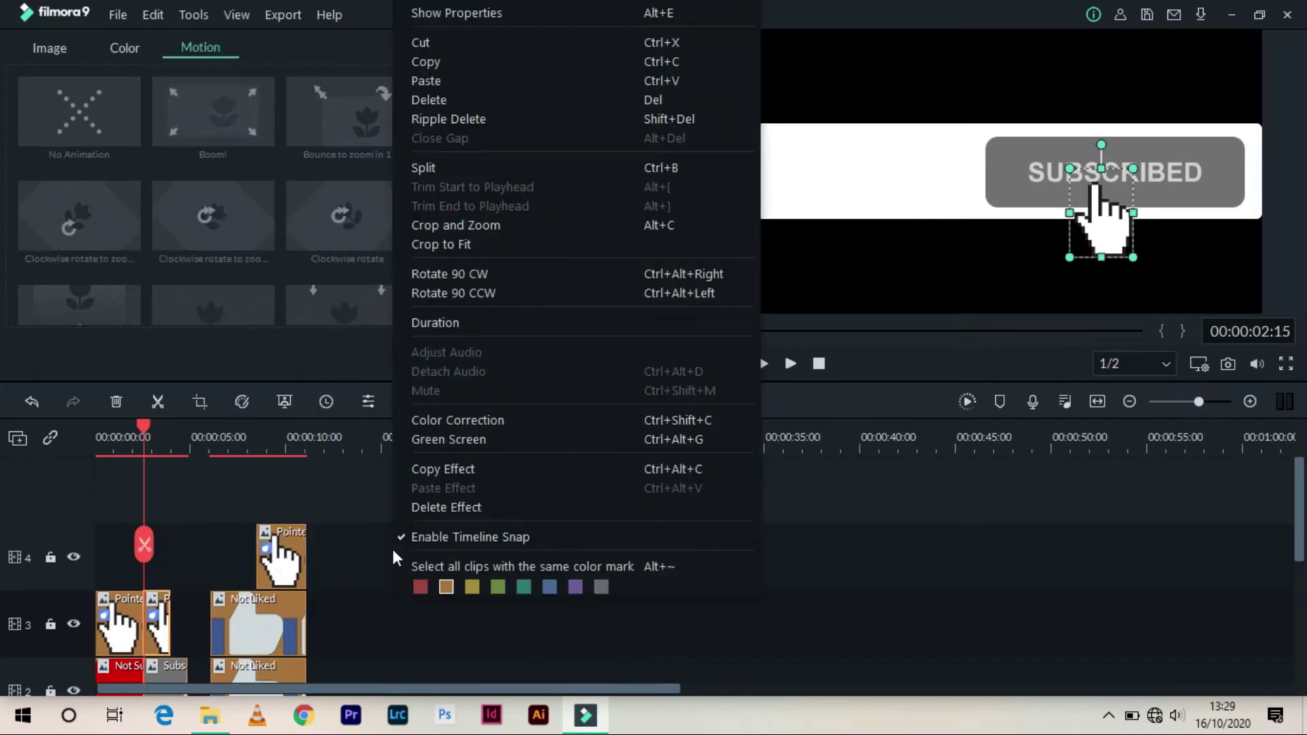
pyautogui.click(462, 83)
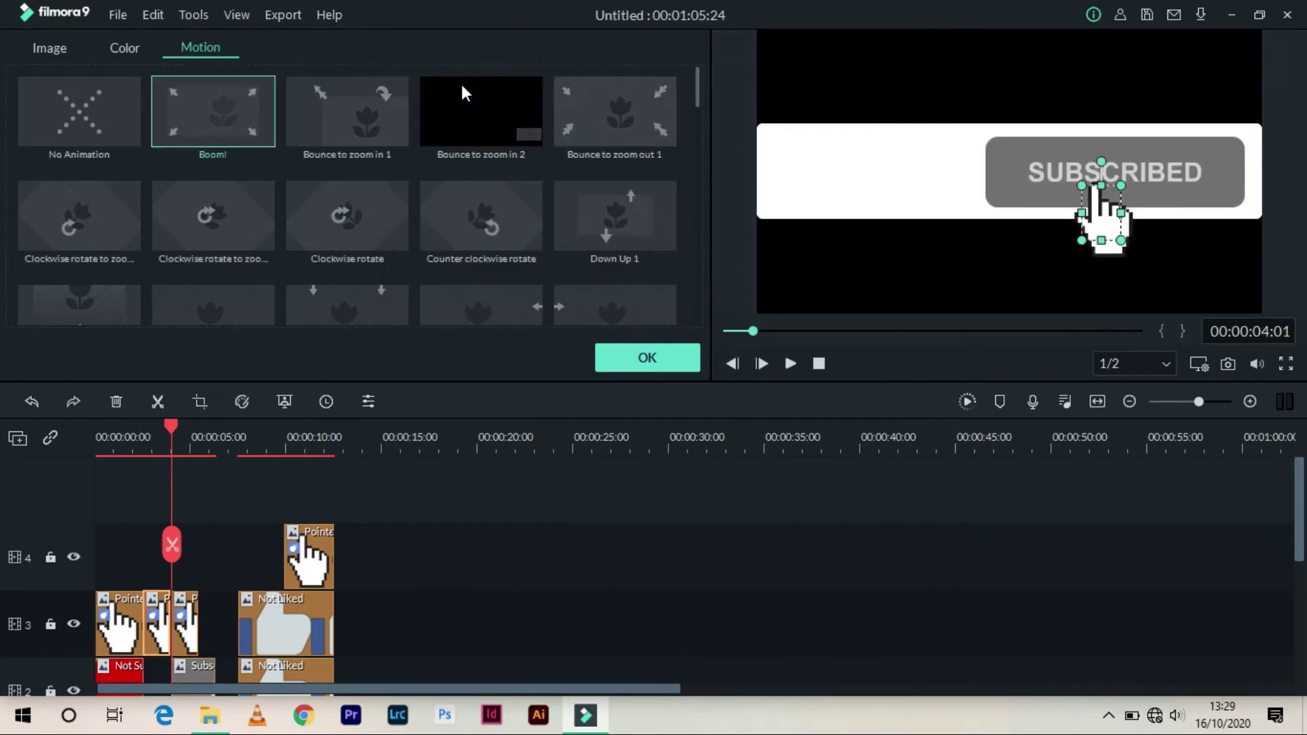
pyautogui.hotkey('ctrl', 'z')
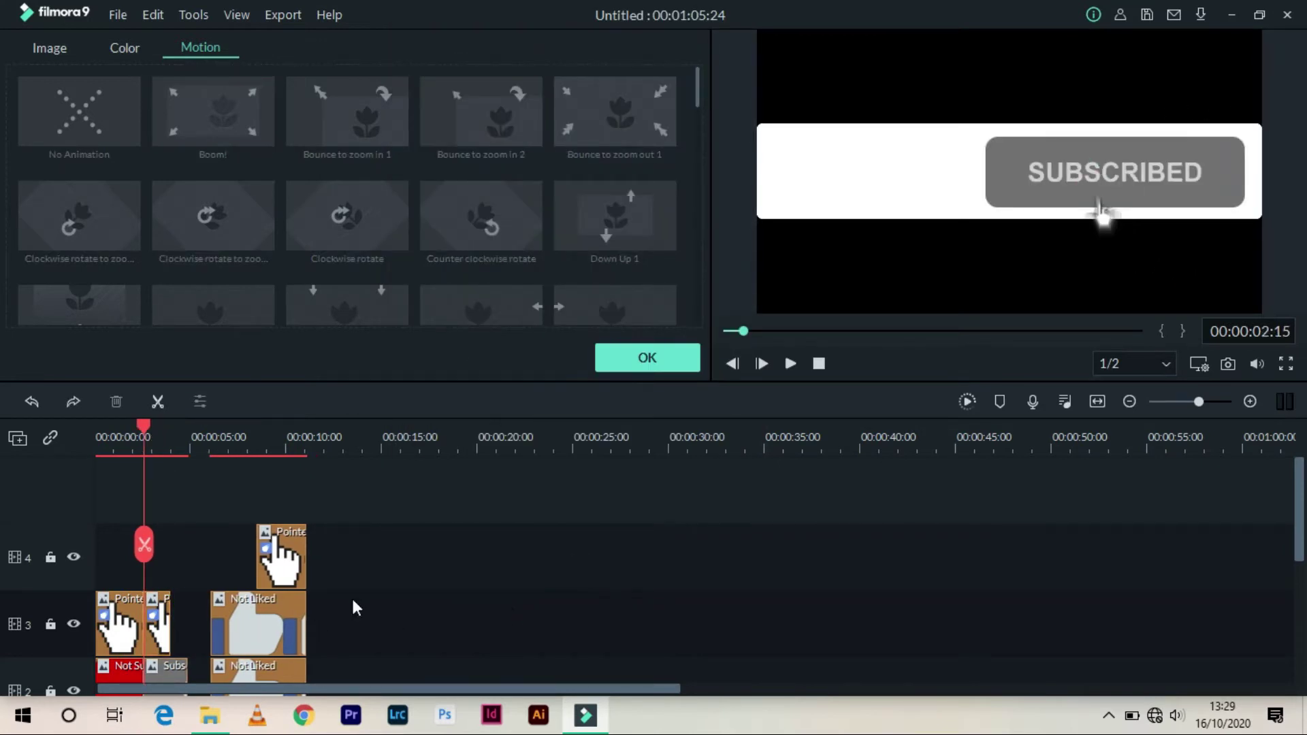
# Step: Paste the short pointer clip at about 13 seconds and move it directly behind the pointer clip on track 4
pyautogui.moveTo(136, 429); pyautogui.dragTo(348, 452)
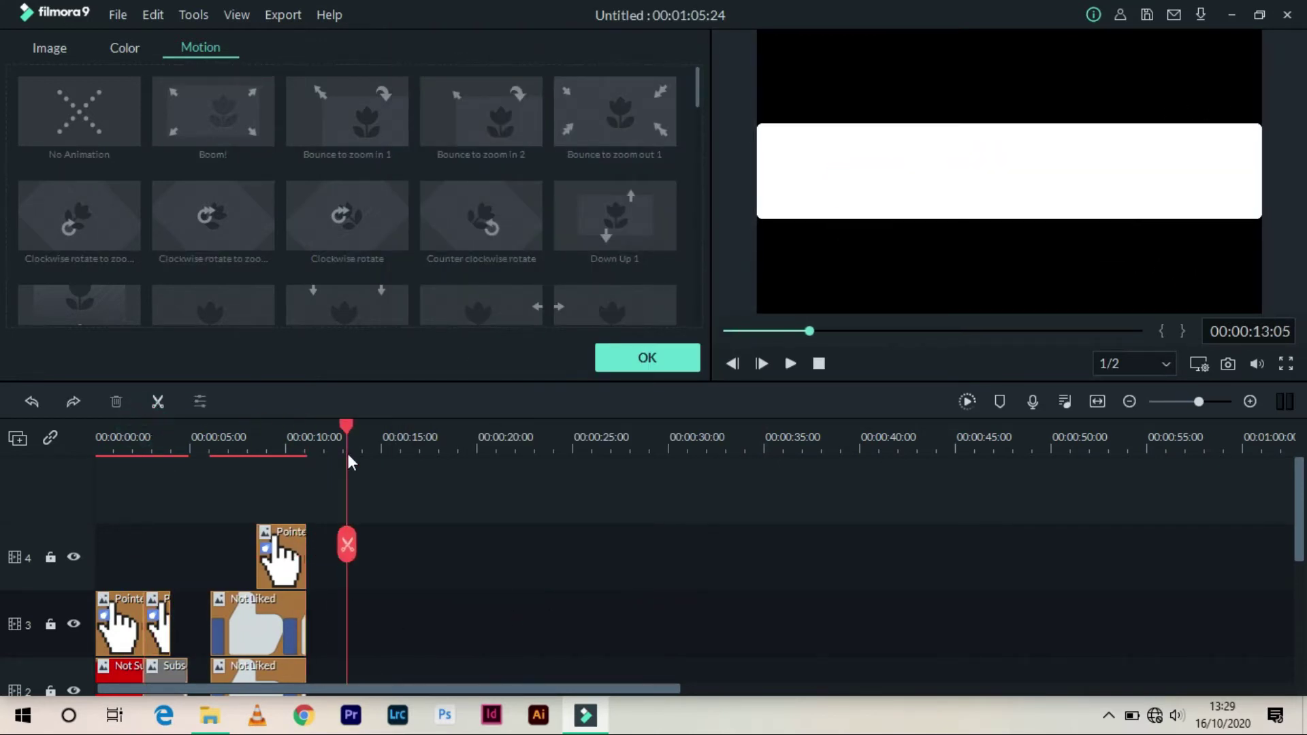
pyautogui.hotkey('ctrl', 'v')
pyautogui.moveTo(371, 616); pyautogui.dragTo(319, 569)
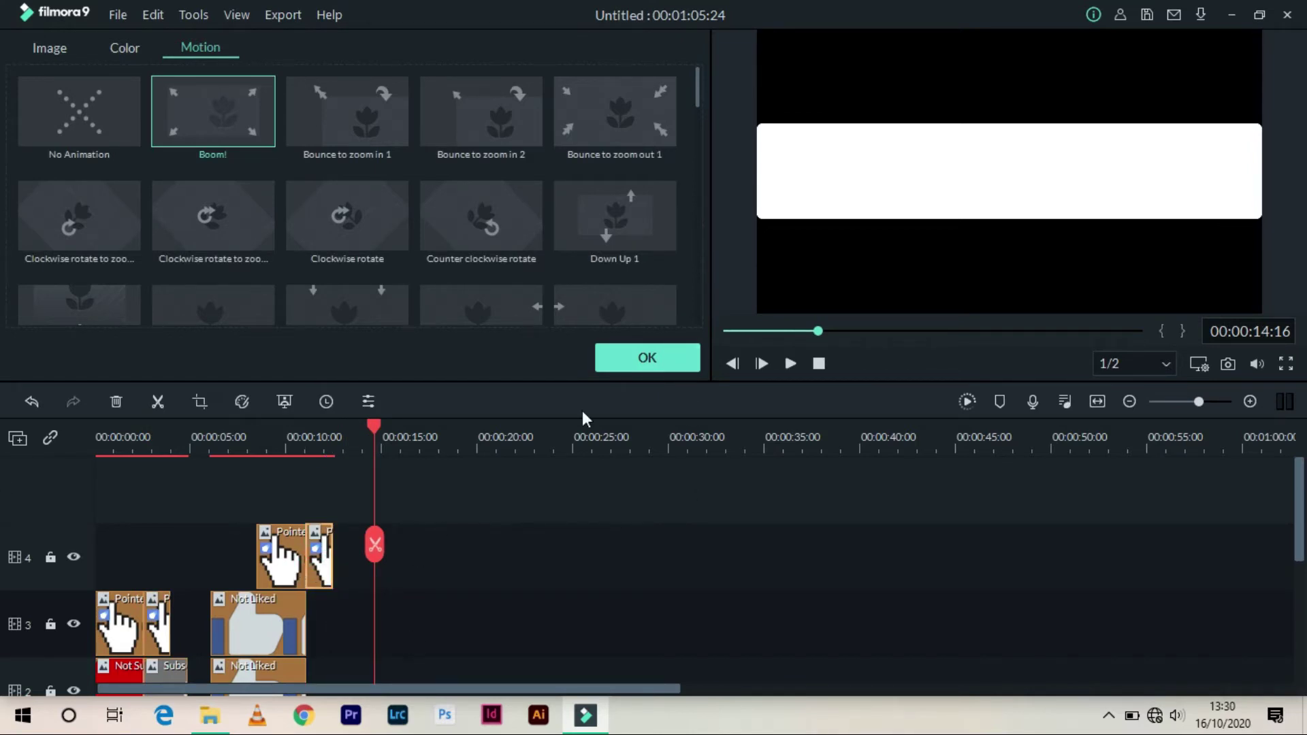
# Step: Move the short pointer clip to track 5 above the end of the track 4 pointer clip and select it
pyautogui.click(292, 556)
pyautogui.click(314, 556)
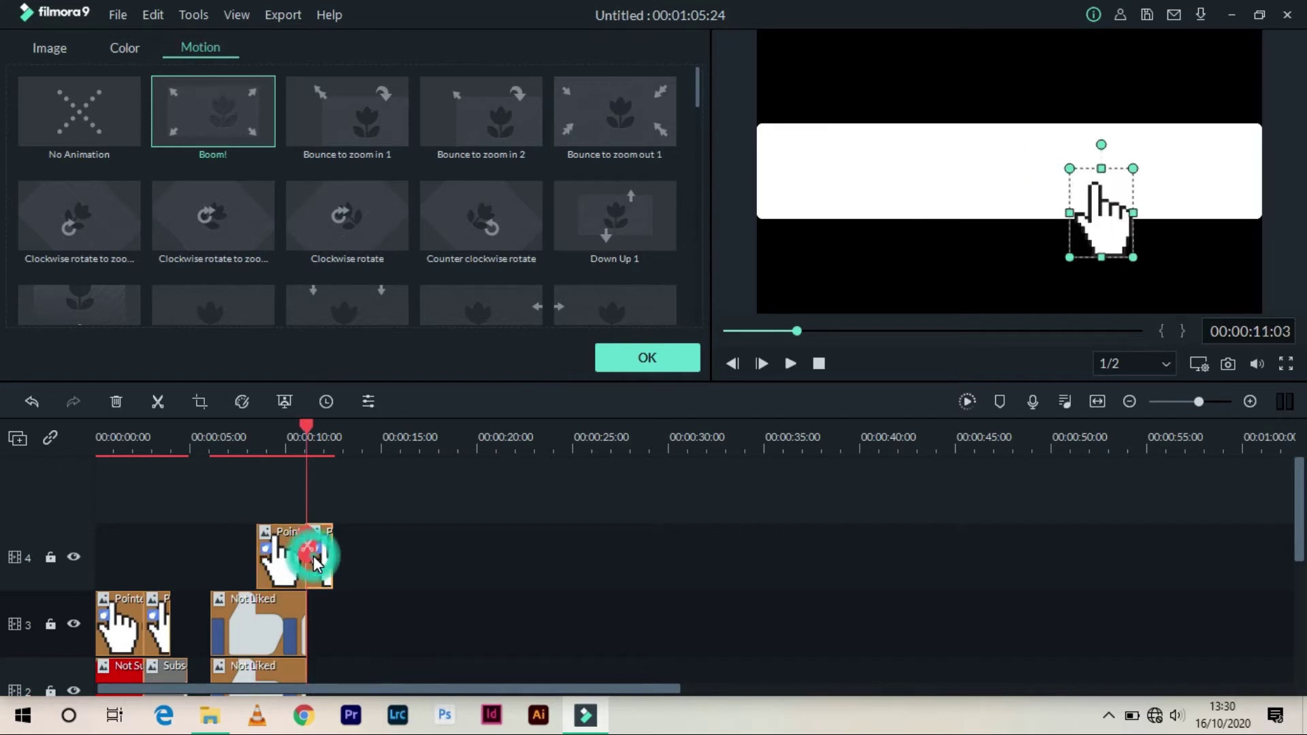
pyautogui.moveTo(314, 556); pyautogui.dragTo(287, 501)
pyautogui.click(292, 605)
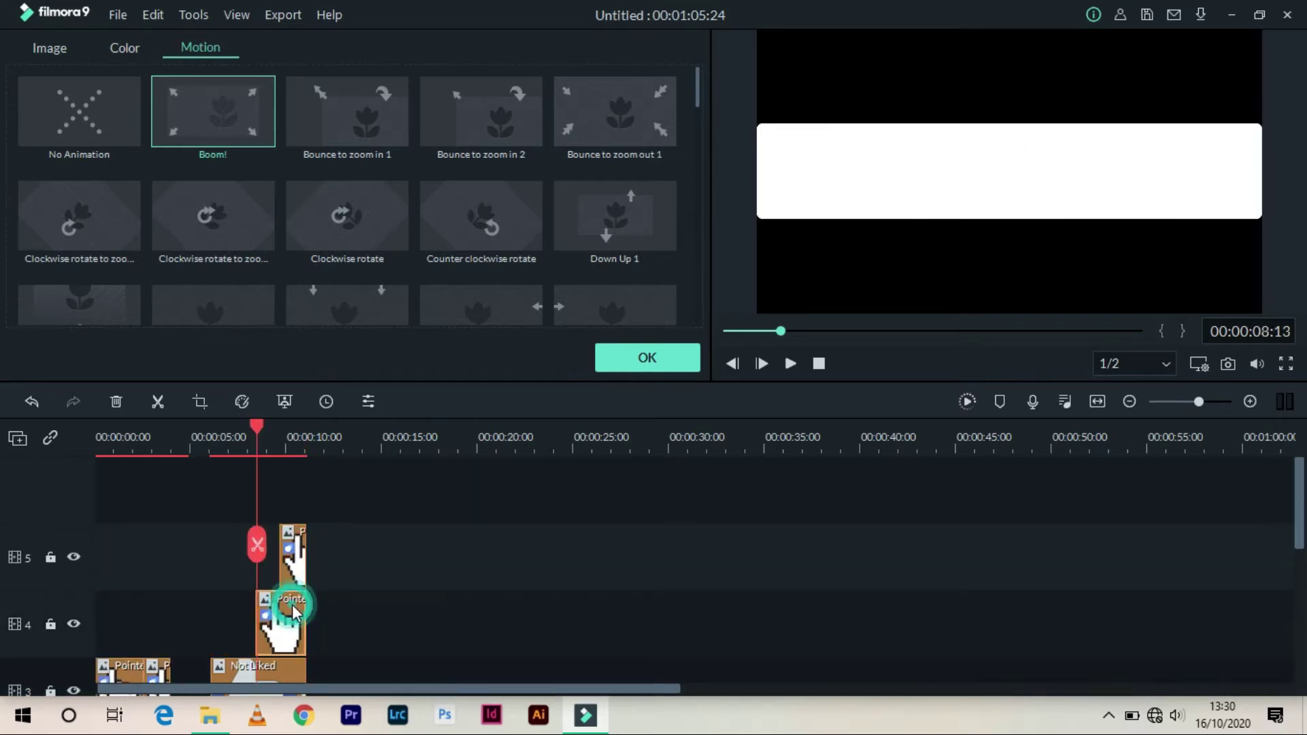
pyautogui.click(288, 585)
# Step: Align the short clip's hand with the pointer over the thumbs-up and return the clip to track 4 behind the pointer clip
pyautogui.moveTo(1114, 206); pyautogui.dragTo(871, 217)
pyautogui.click(908, 247)
pyautogui.click(860, 217)
pyautogui.moveTo(825, 179); pyautogui.dragTo(830, 183)
pyautogui.press('Up')
pyautogui.press('Up')
pyautogui.press('Up')
pyautogui.press('Up')
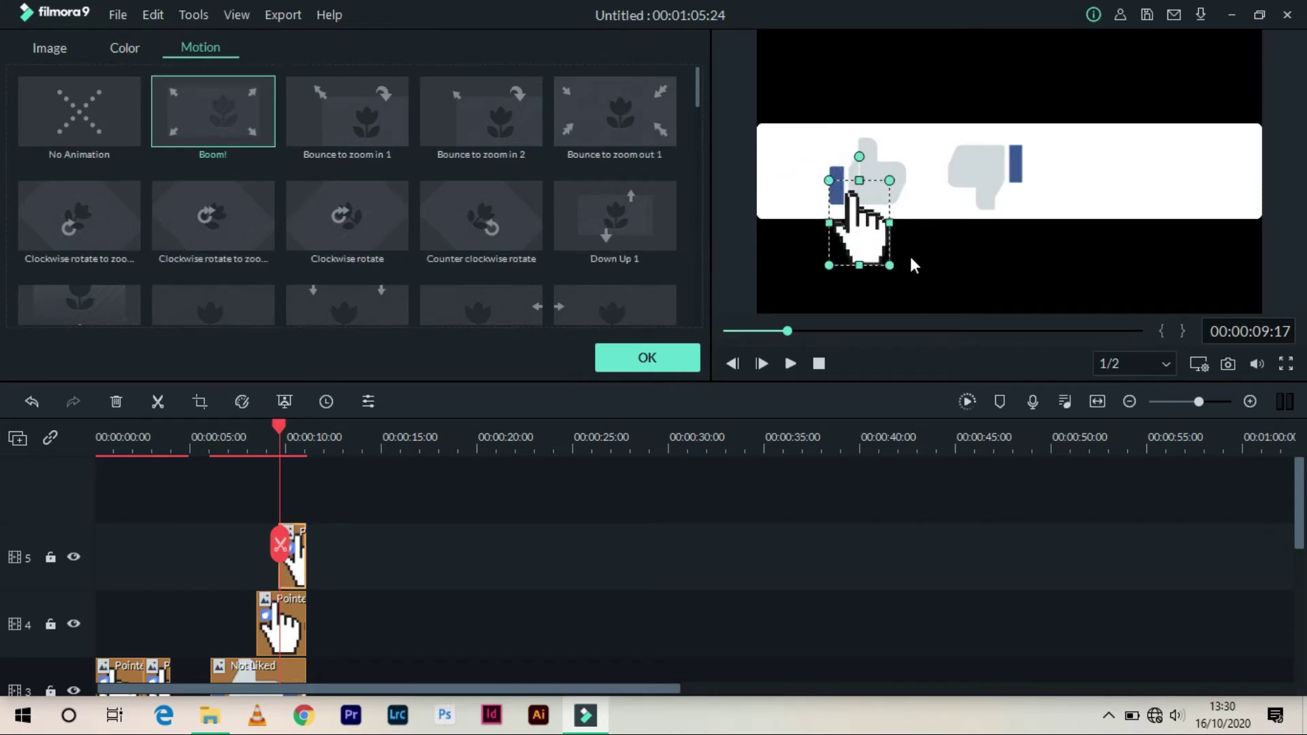
pyautogui.click(910, 257)
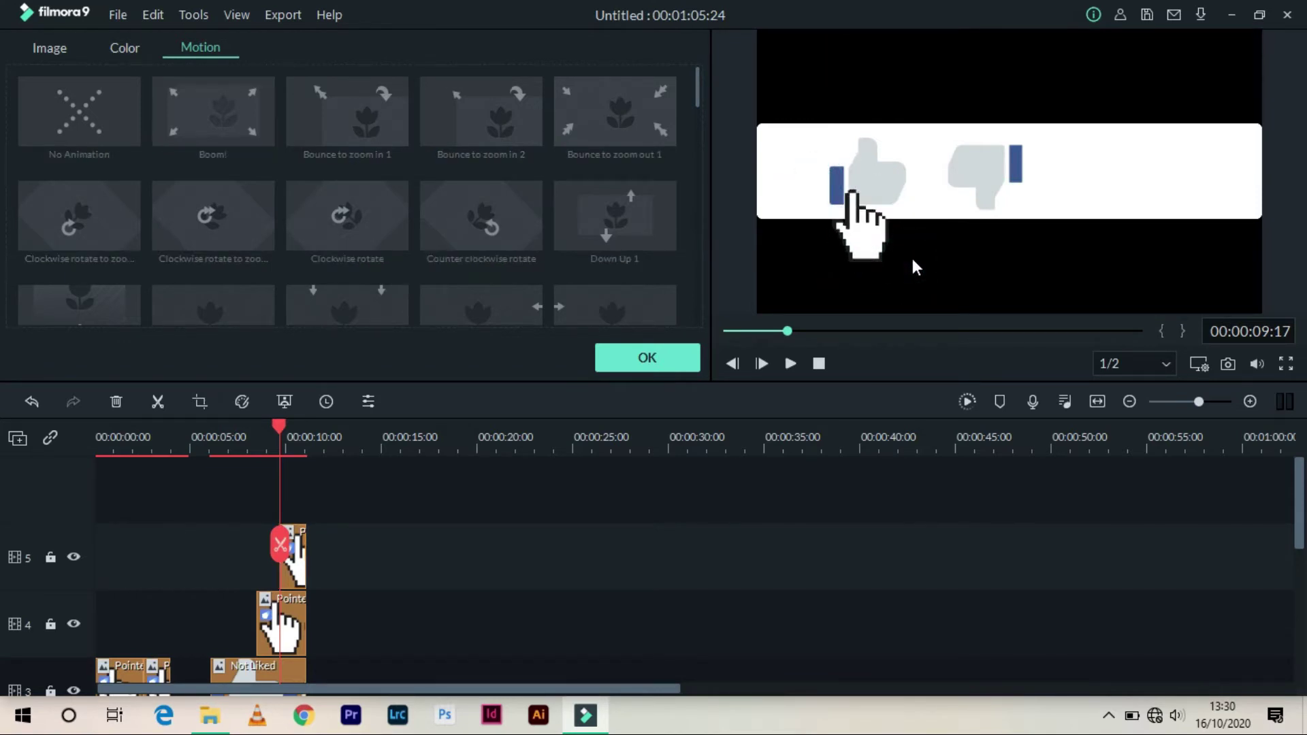
pyautogui.moveTo(298, 553); pyautogui.dragTo(326, 603)
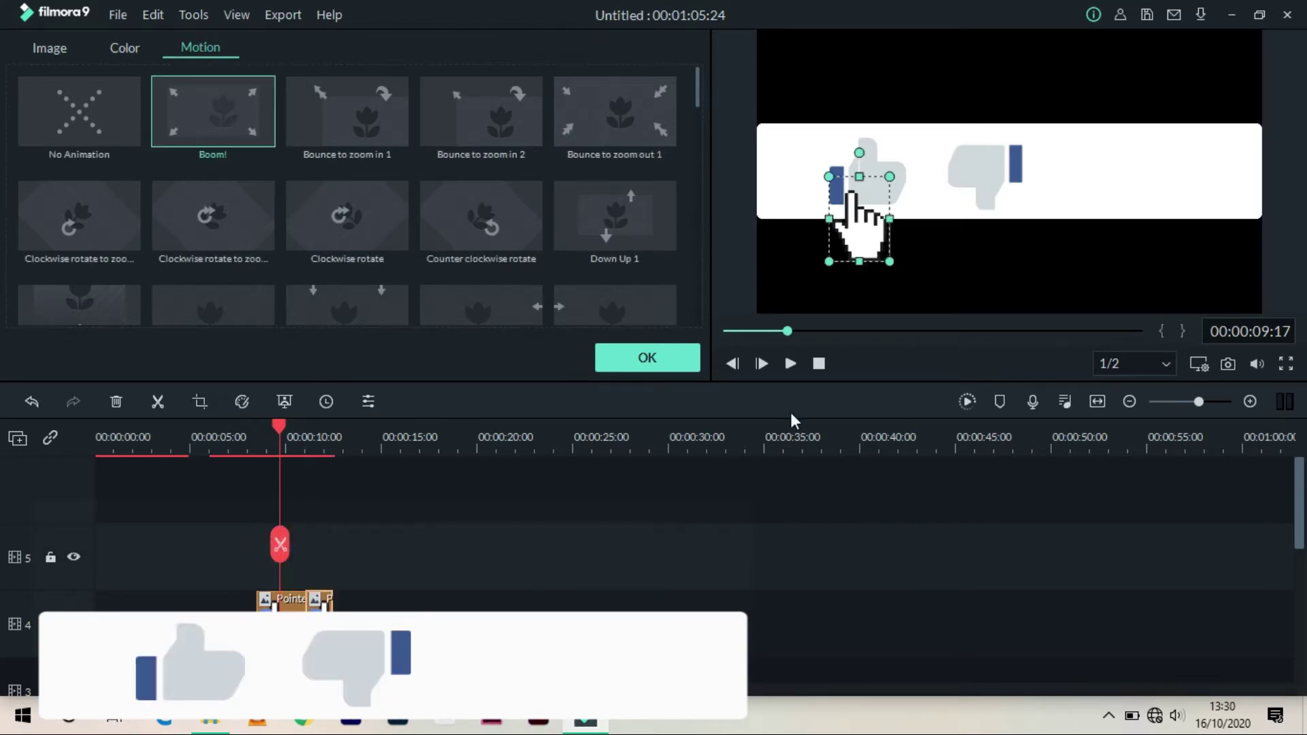
# Step: Add the Liked image to track 3 directly after the Not Liked clip
pyautogui.click(677, 361)
pyautogui.moveTo(316, 242); pyautogui.dragTo(317, 602)
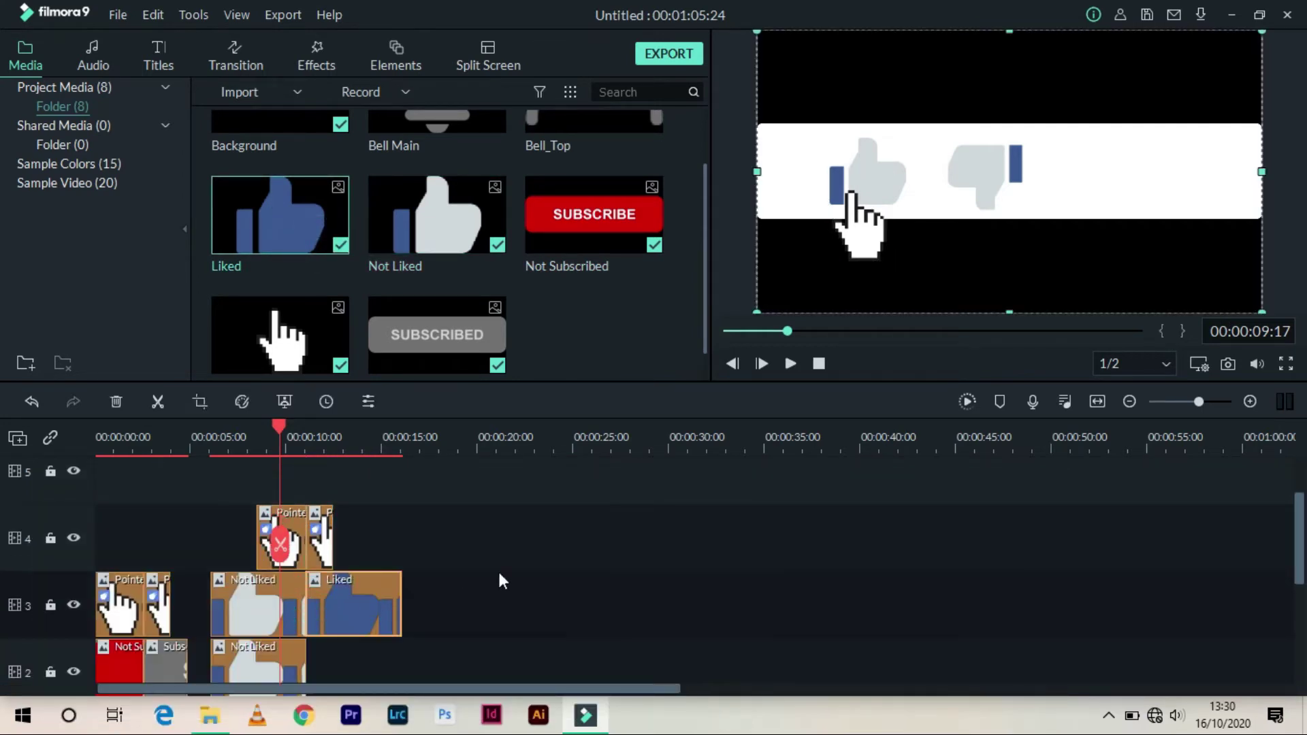
# Step: Select the Liked clip and shrink its blue thumb image in the preview to about the height of the white bar
pyautogui.doubleClick(358, 607)
pyautogui.moveTo(856, 30); pyautogui.dragTo(993, 157)
pyautogui.moveTo(1054, 252); pyautogui.dragTo(859, 160)
pyautogui.moveTo(796, 61); pyautogui.dragTo(874, 131)
# Step: Move the Liked clip to track 4 above the start of the Not Liked clip, ahead of the pointer clips
pyautogui.moveTo(349, 599); pyautogui.dragTo(206, 537)
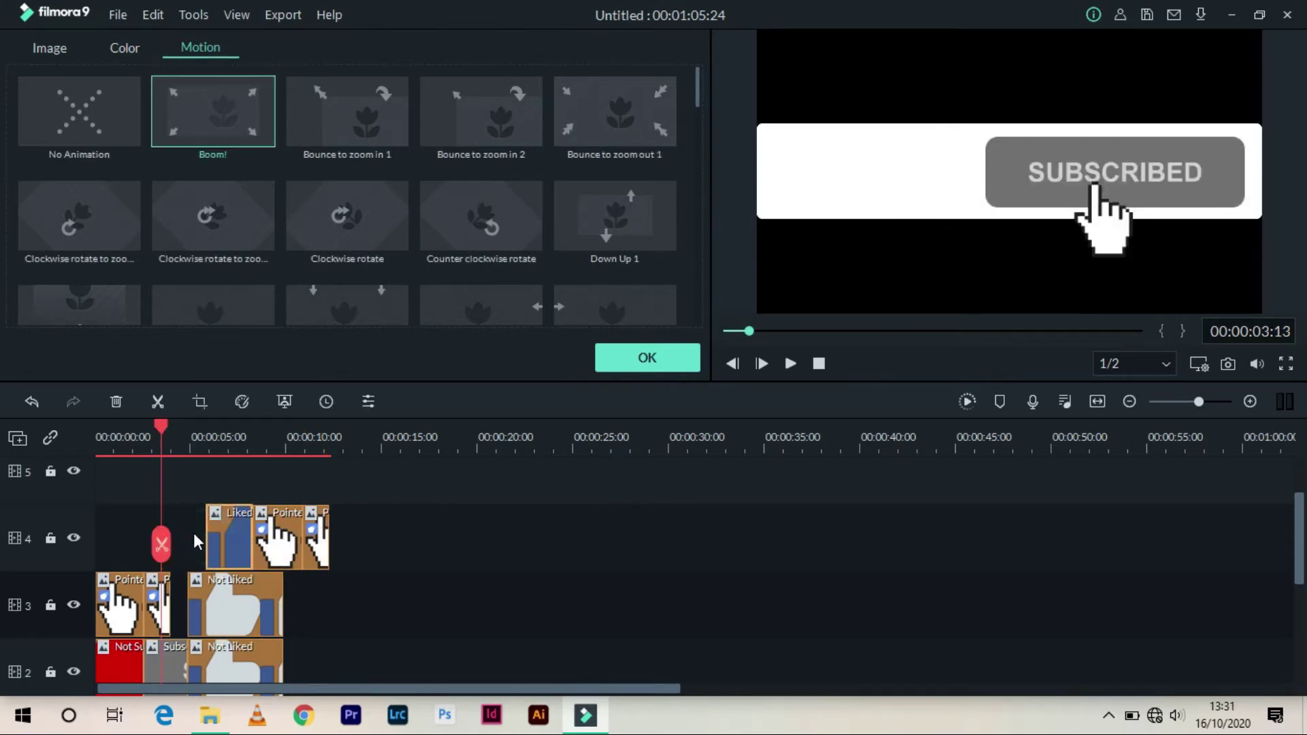
pyautogui.hotkey('ctrl', 'z')
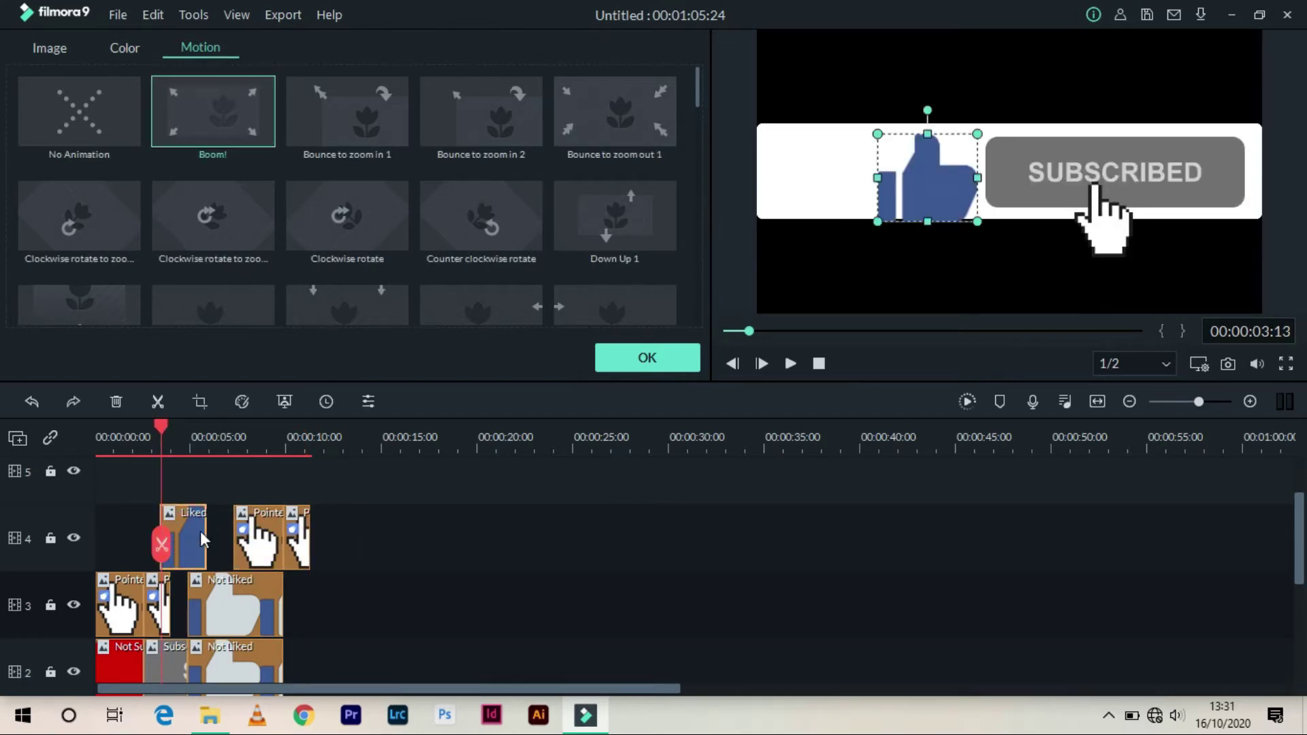
pyautogui.click(215, 545)
pyautogui.press('Delete')
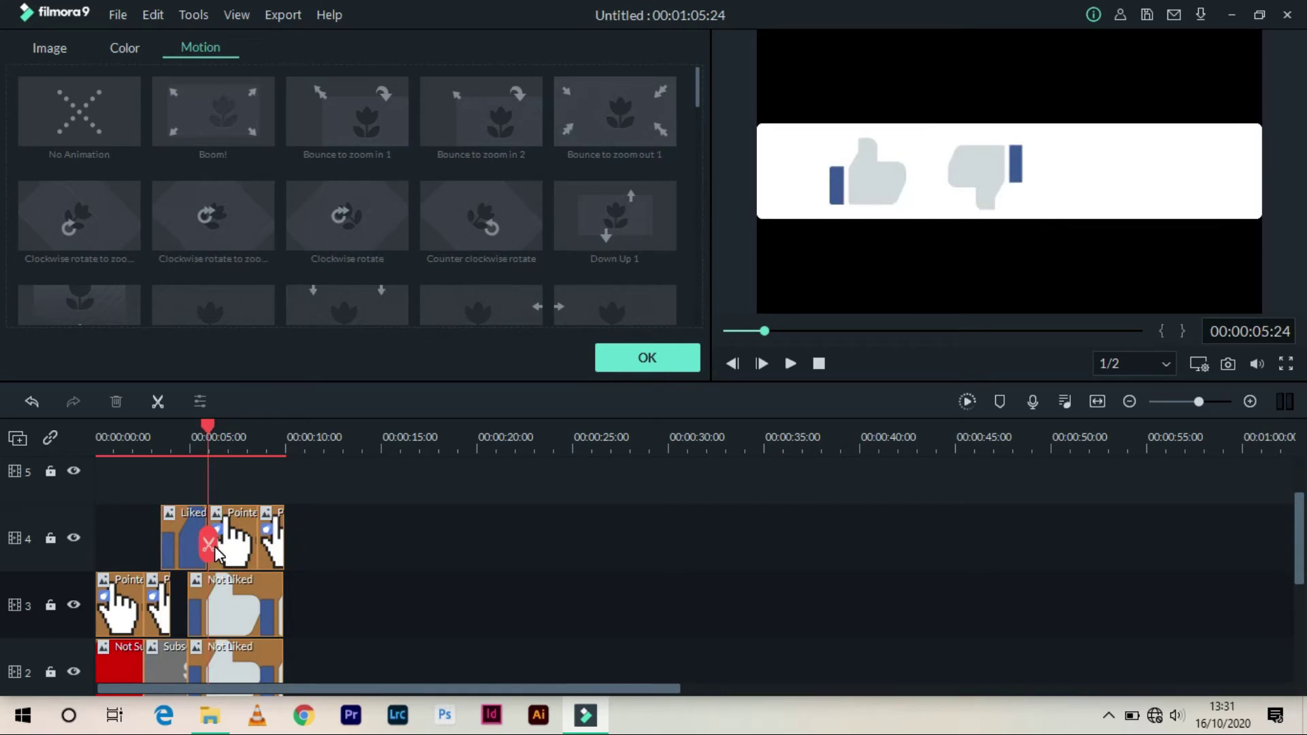
pyautogui.moveTo(214, 546); pyautogui.dragTo(261, 540)
pyautogui.click(225, 532)
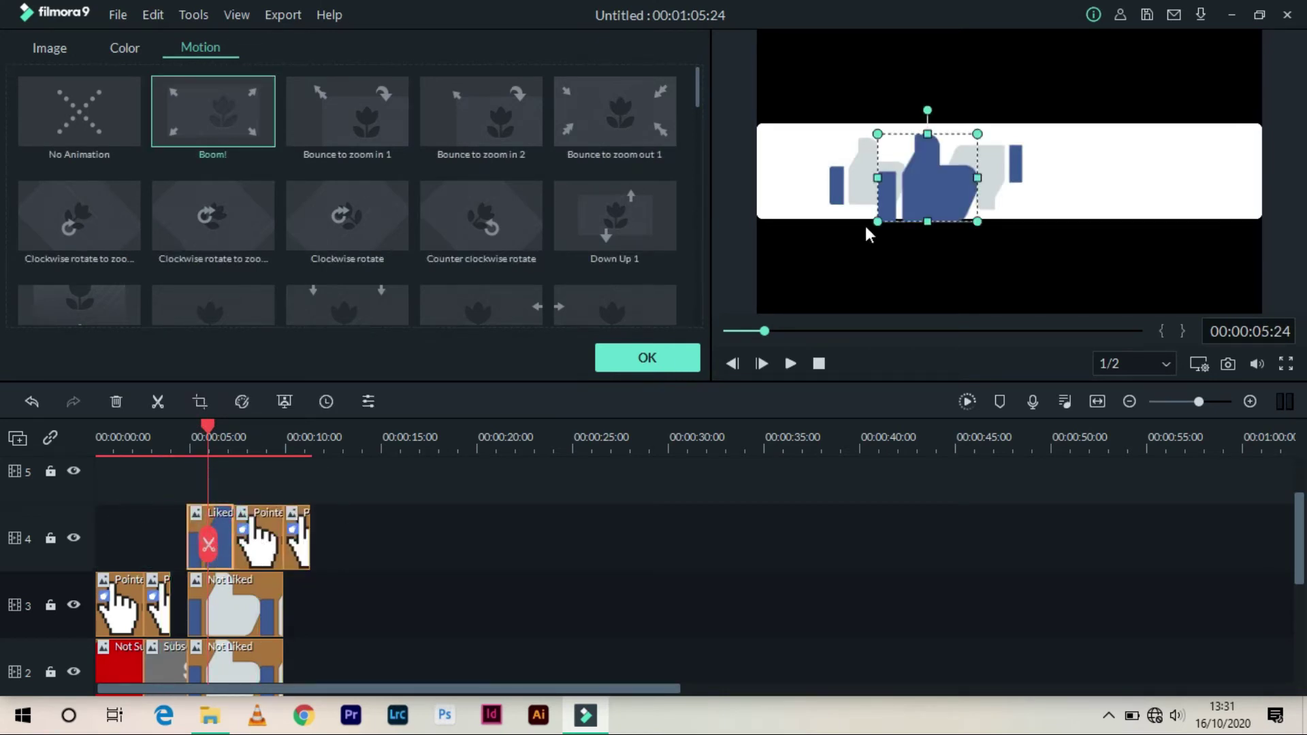
# Step: Scale and position the blue Liked thumb so it exactly covers the grey thumbs-up on the white bar
pyautogui.moveTo(880, 132); pyautogui.dragTo(896, 149)
pyautogui.moveTo(923, 187); pyautogui.dragTo(864, 174)
pyautogui.moveTo(837, 142); pyautogui.dragTo(845, 147)
pyautogui.moveTo(881, 172); pyautogui.dragTo(868, 164)
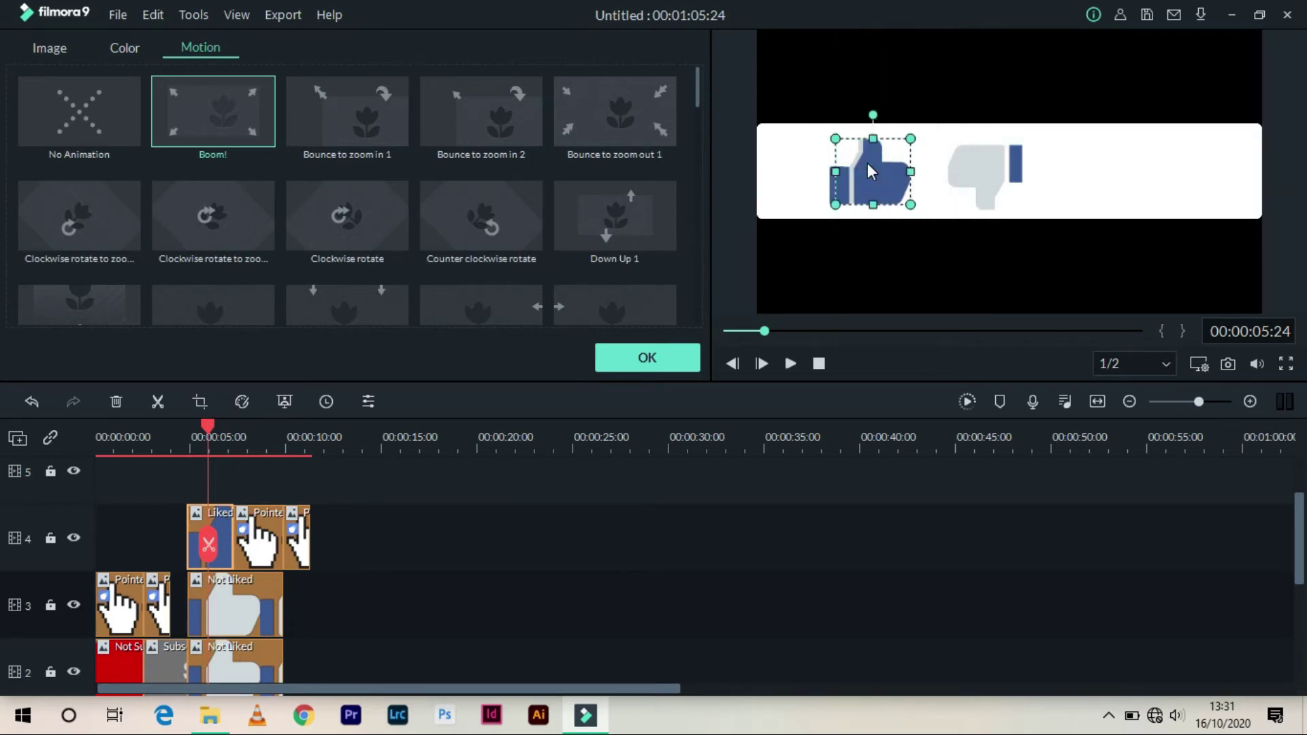
pyautogui.click(931, 279)
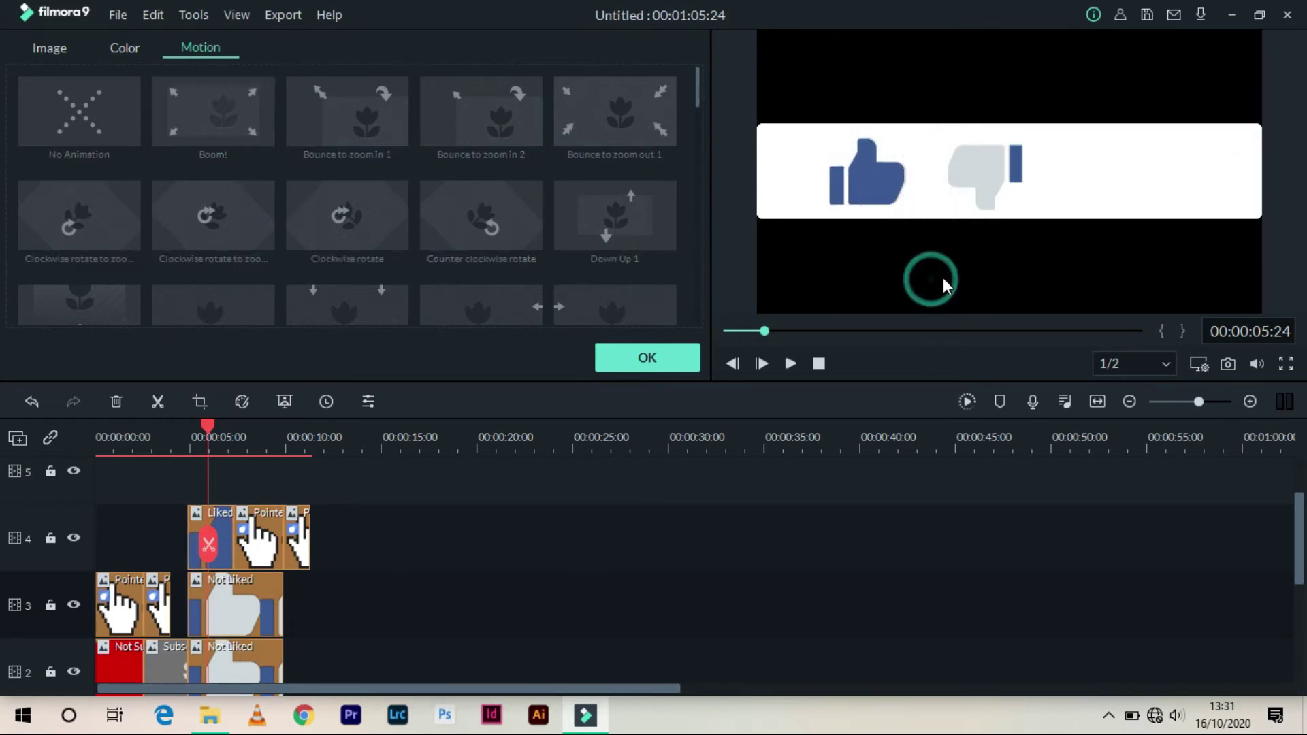
# Step: Return the Liked clip to track 3 directly after the Not Liked clip and play the sequence from the start
pyautogui.moveTo(204, 541); pyautogui.dragTo(301, 606)
pyautogui.moveTo(1301, 559)
pyautogui.mouseDown()
pyautogui.moveTo(1301, 627)
pyautogui.moveTo(1305, 547)
pyautogui.mouseUp()
pyautogui.click(819, 364)
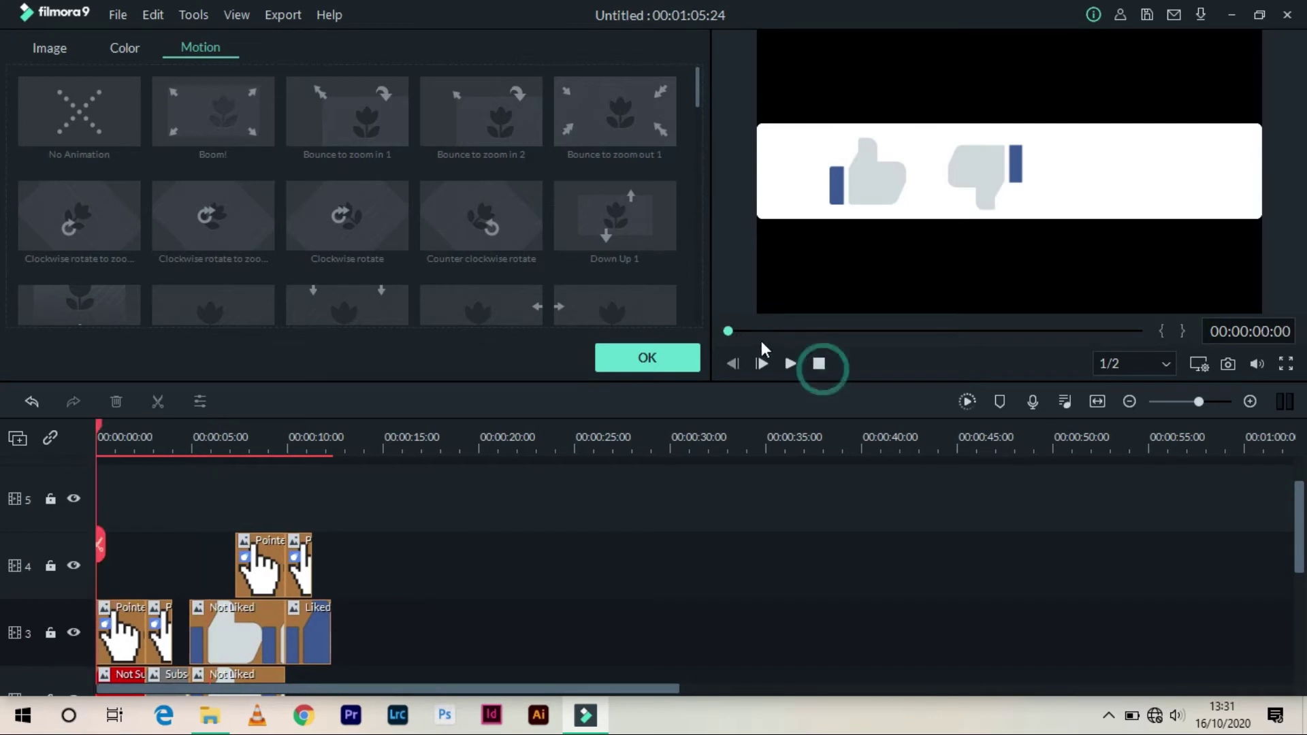
pyautogui.click(790, 363)
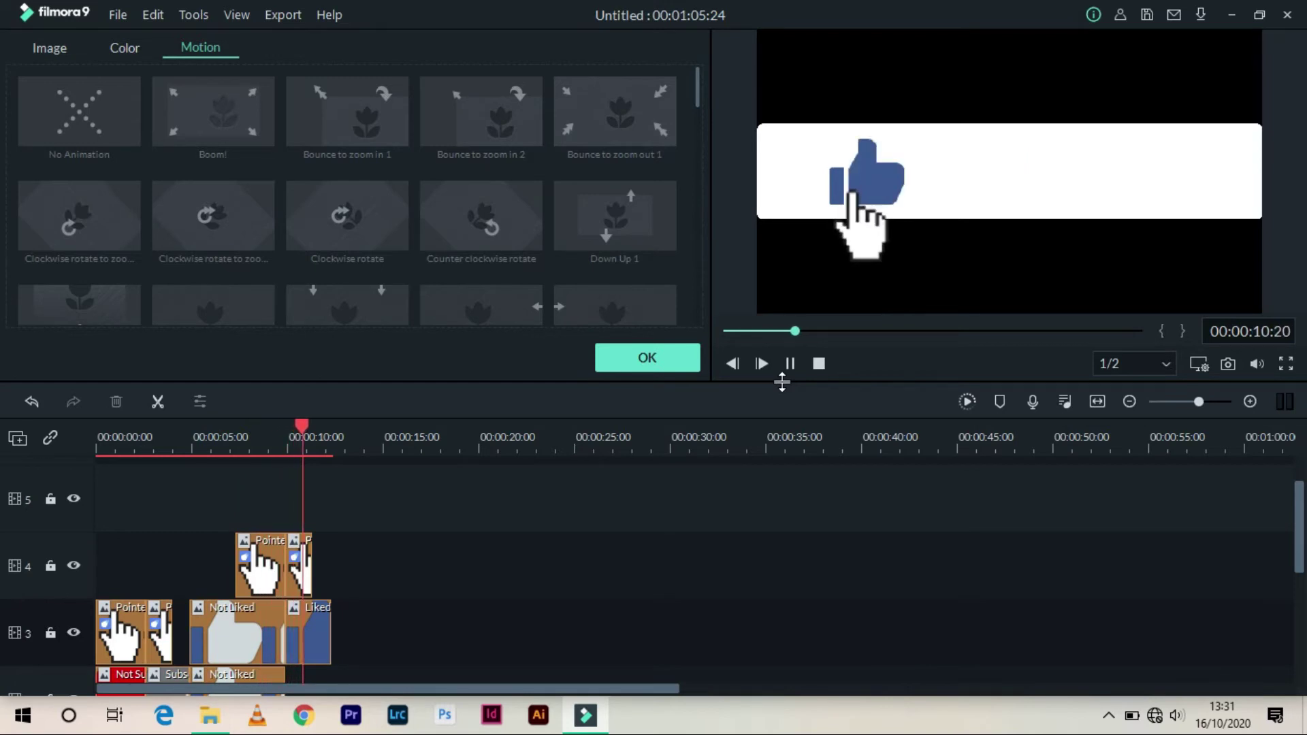
# Step: Shorten the first pointer clip, the Not Subscribed clip and the first track 4 pointer clip to about 2 seconds each
pyautogui.click(136, 624)
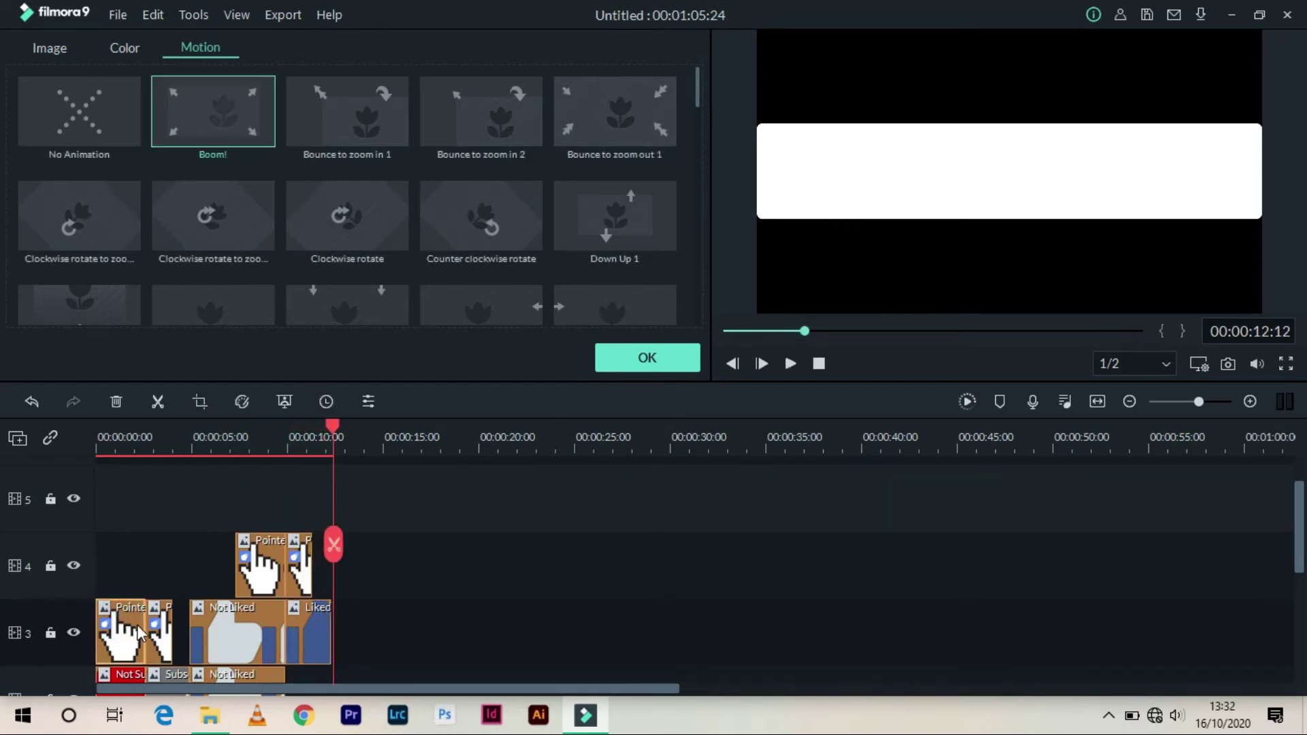
pyautogui.moveTo(144, 628); pyautogui.dragTo(137, 674)
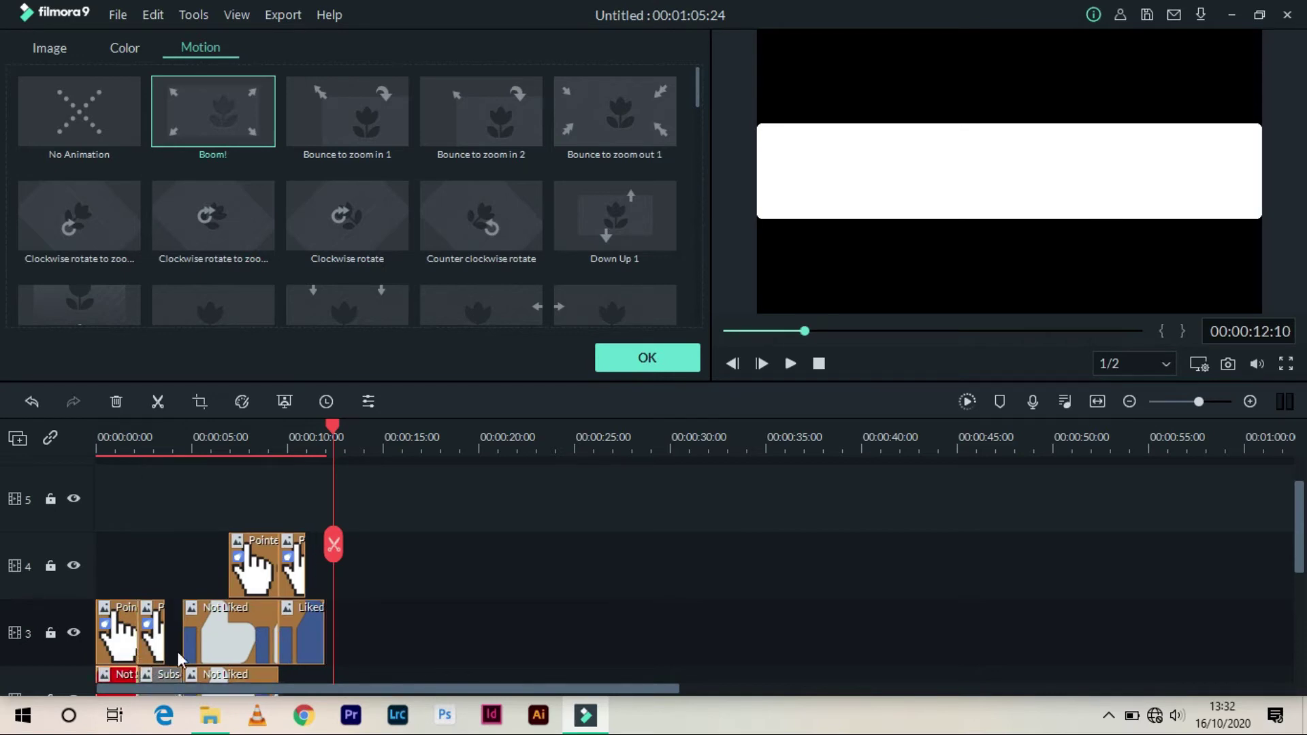
pyautogui.moveTo(278, 568); pyautogui.dragTo(265, 567)
# Step: Shorten the track 3 Not Liked clip and extend the track 2 Not Liked clip to the end of the Liked clip
pyautogui.click(271, 623)
pyautogui.moveTo(277, 625); pyautogui.dragTo(266, 625)
pyautogui.moveTo(1297, 504); pyautogui.dragTo(1297, 548)
pyautogui.moveTo(278, 585); pyautogui.dragTo(312, 583)
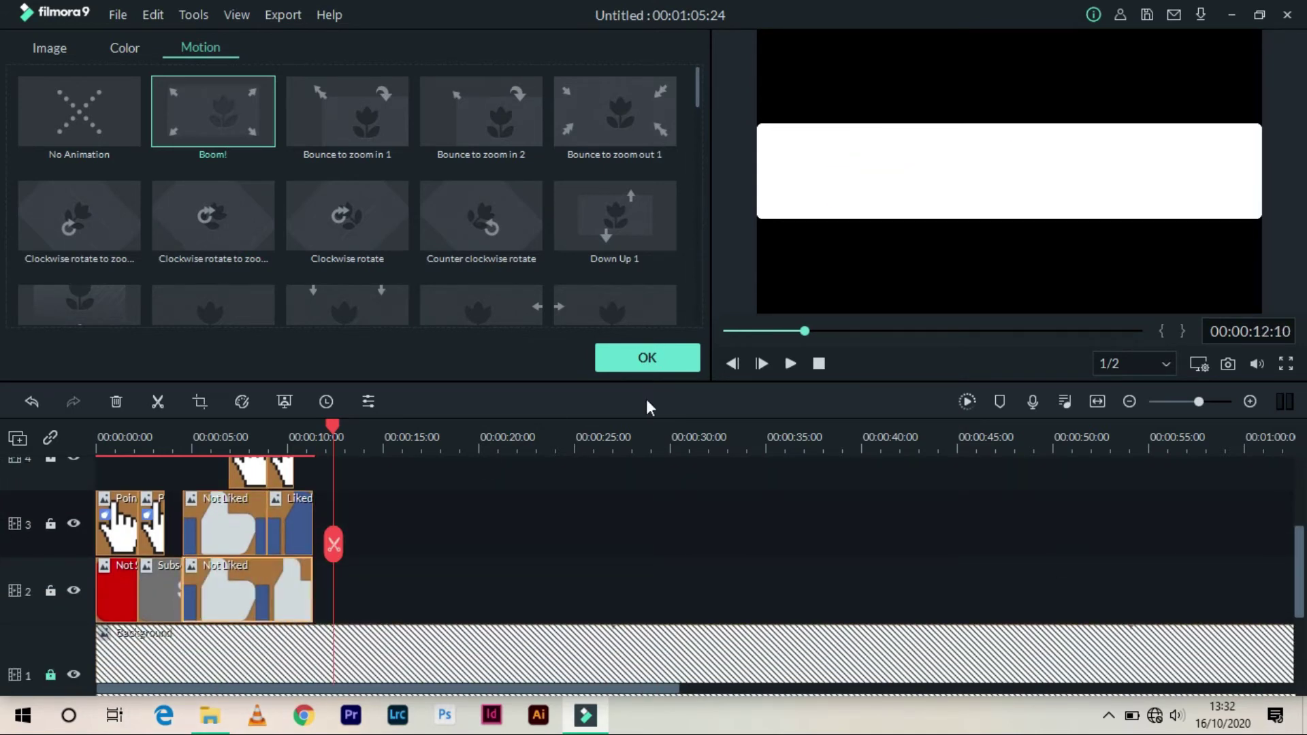
pyautogui.press('space')
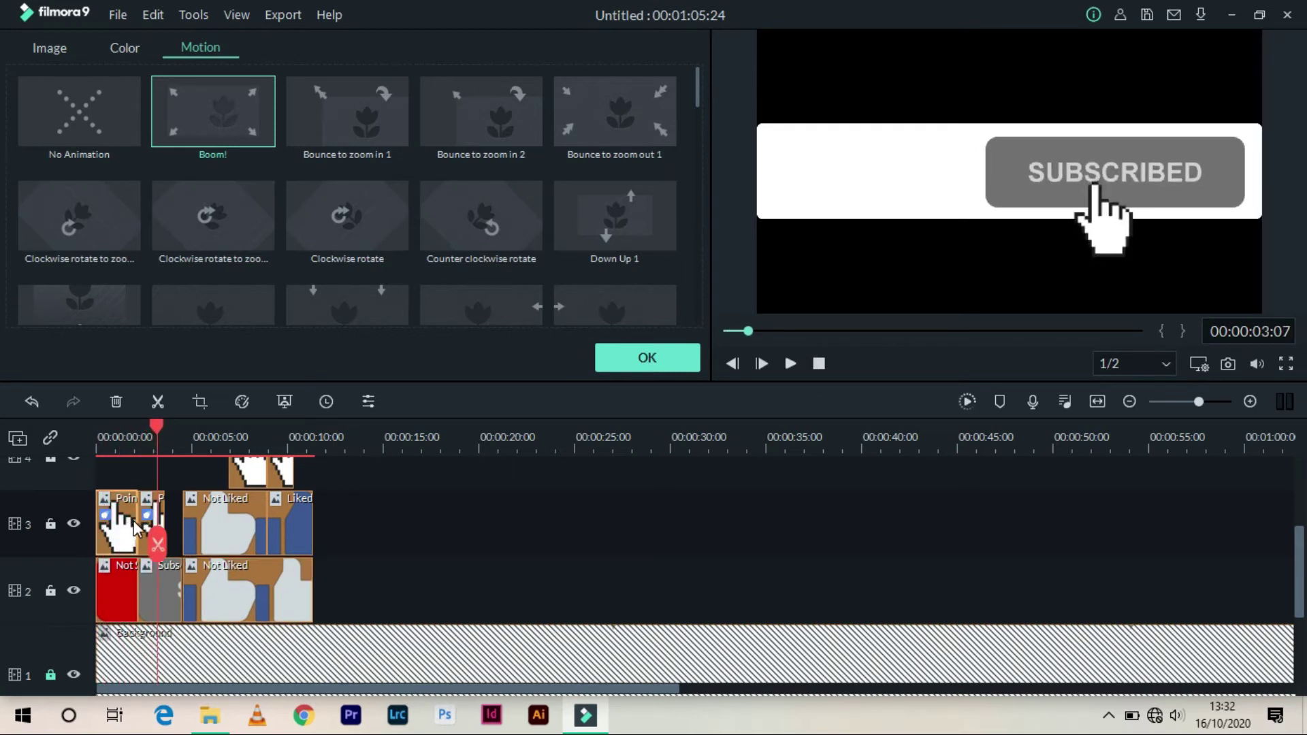
# Step: Shorten the first pointer clip of each pair with the clips beneath, and end the track 2 Not Liked clip level with the Liked clip
pyautogui.moveTo(137, 522); pyautogui.dragTo(121, 581)
pyautogui.moveTo(249, 472); pyautogui.dragTo(237, 518)
pyautogui.click(291, 584)
pyautogui.moveTo(298, 582); pyautogui.dragTo(282, 576)
pyautogui.click(819, 366)
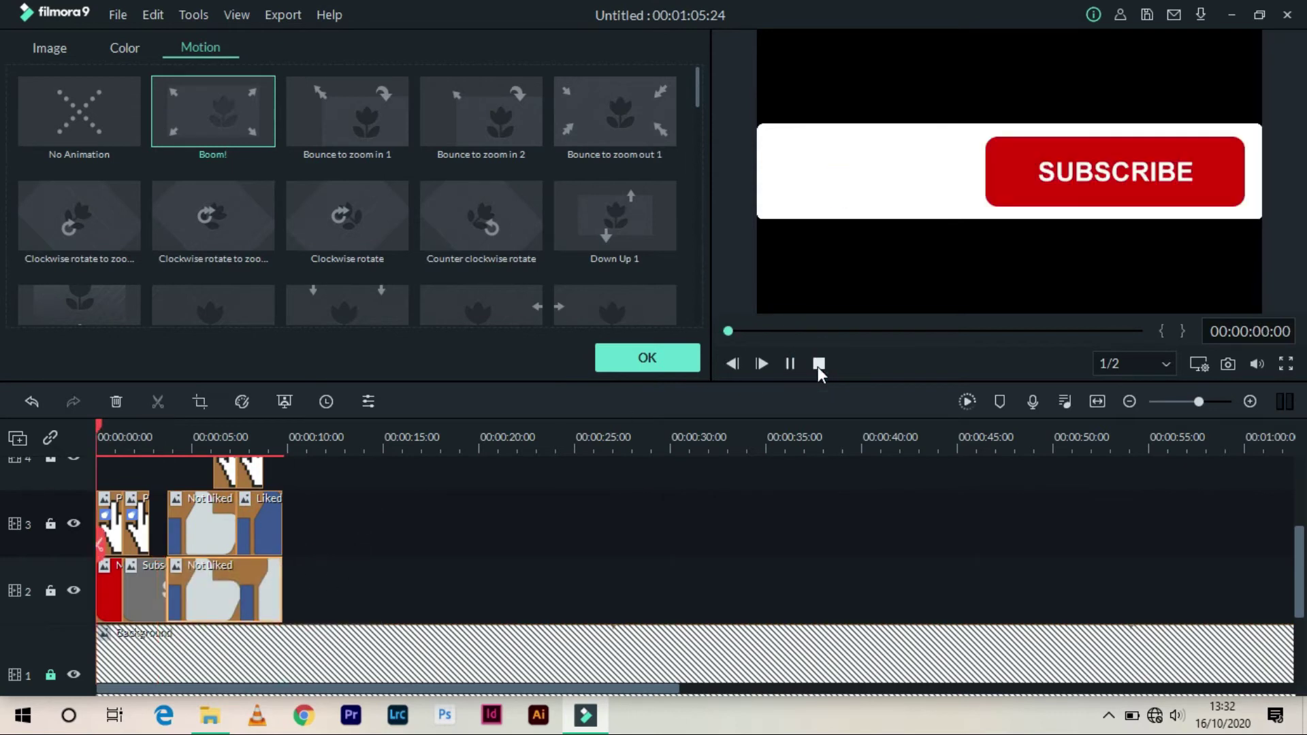
pyautogui.press('space')
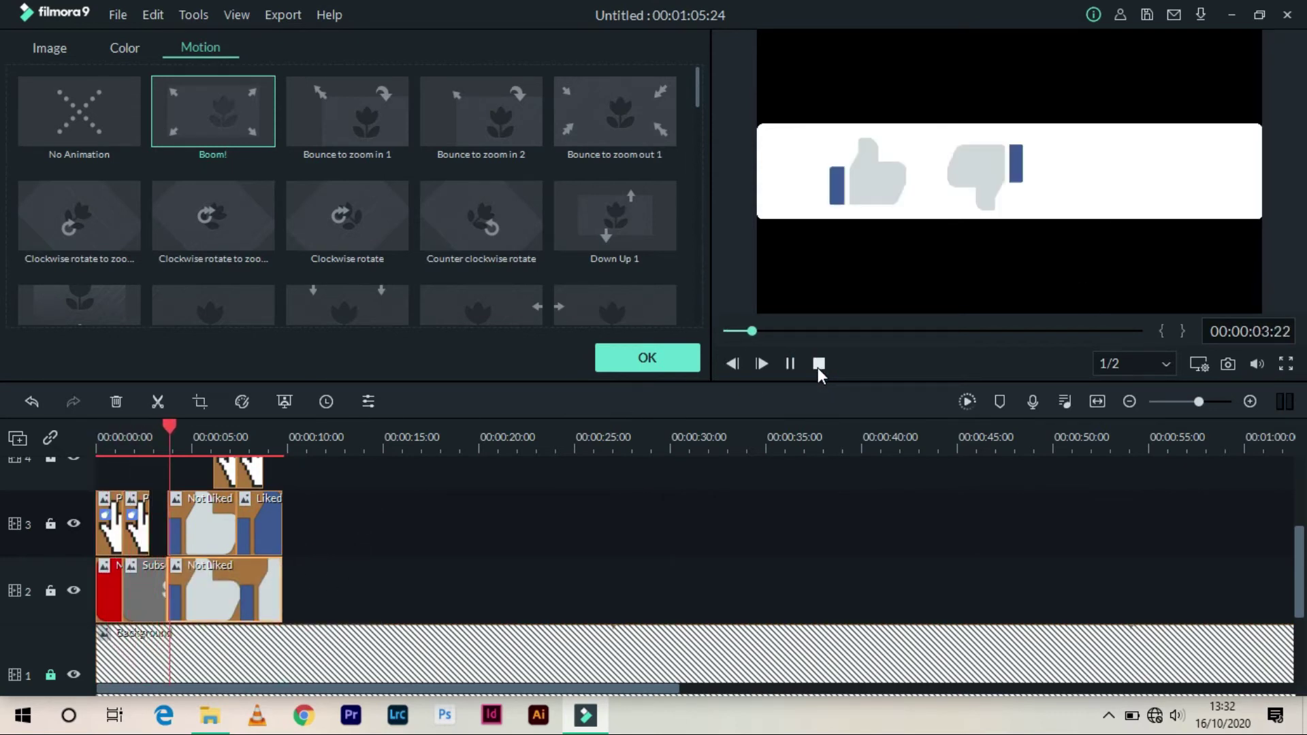
pyautogui.press('space')
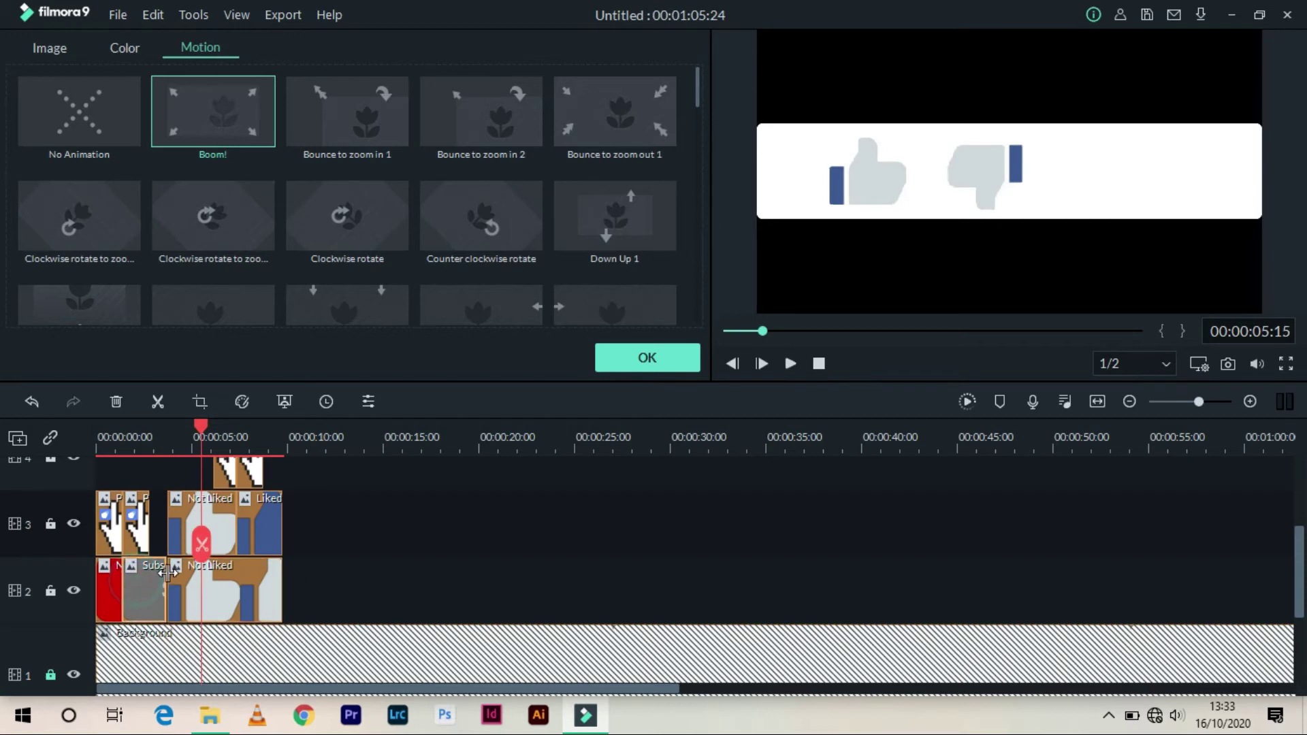
# Step: Trim the Subscribed clip to the second pointer clip's end and shorten the first pointer and Not Subscribed clips to about 1 second
pyautogui.moveTo(166, 573); pyautogui.dragTo(146, 579)
pyautogui.click(115, 543)
pyautogui.moveTo(122, 540); pyautogui.dragTo(114, 575)
pyautogui.click(110, 582)
pyautogui.click(815, 365)
pyautogui.click(790, 364)
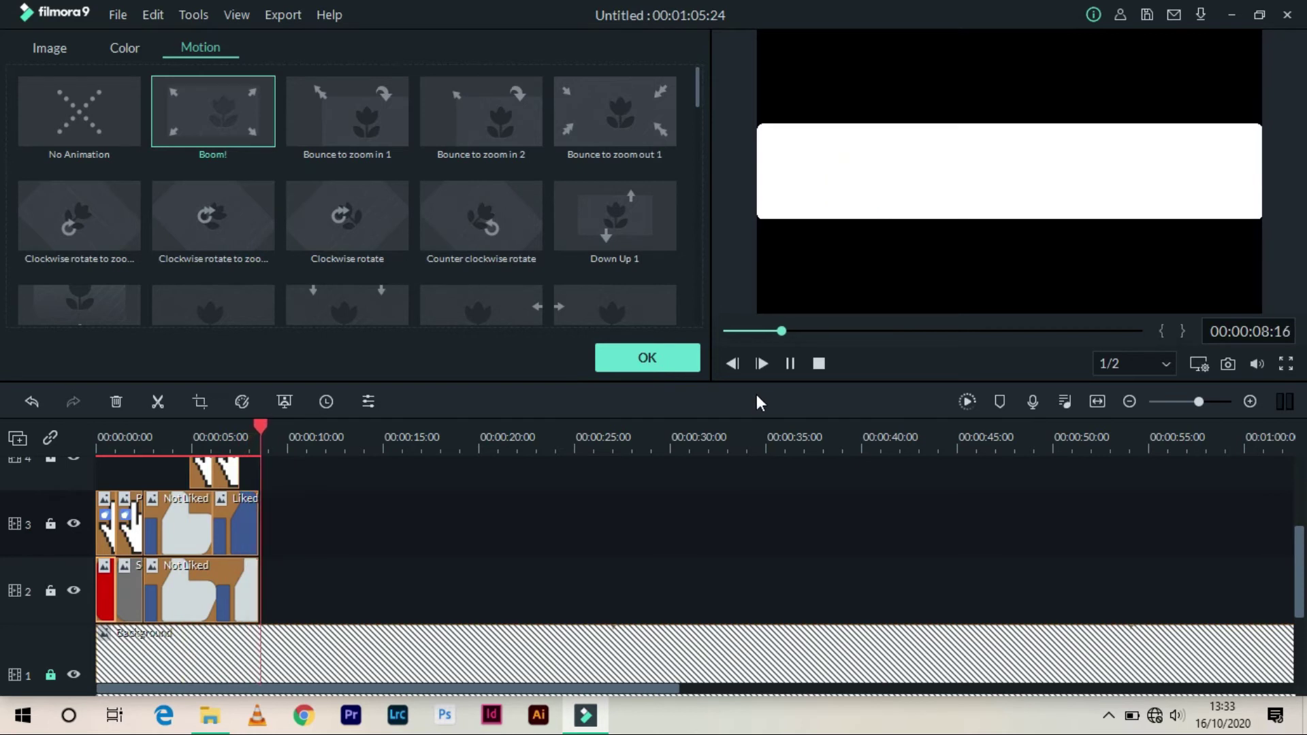
# Step: Trim the track 2 Not Liked clip to the Liked clip's start and move the Liked clip directly after it on track 2
pyautogui.click(226, 603)
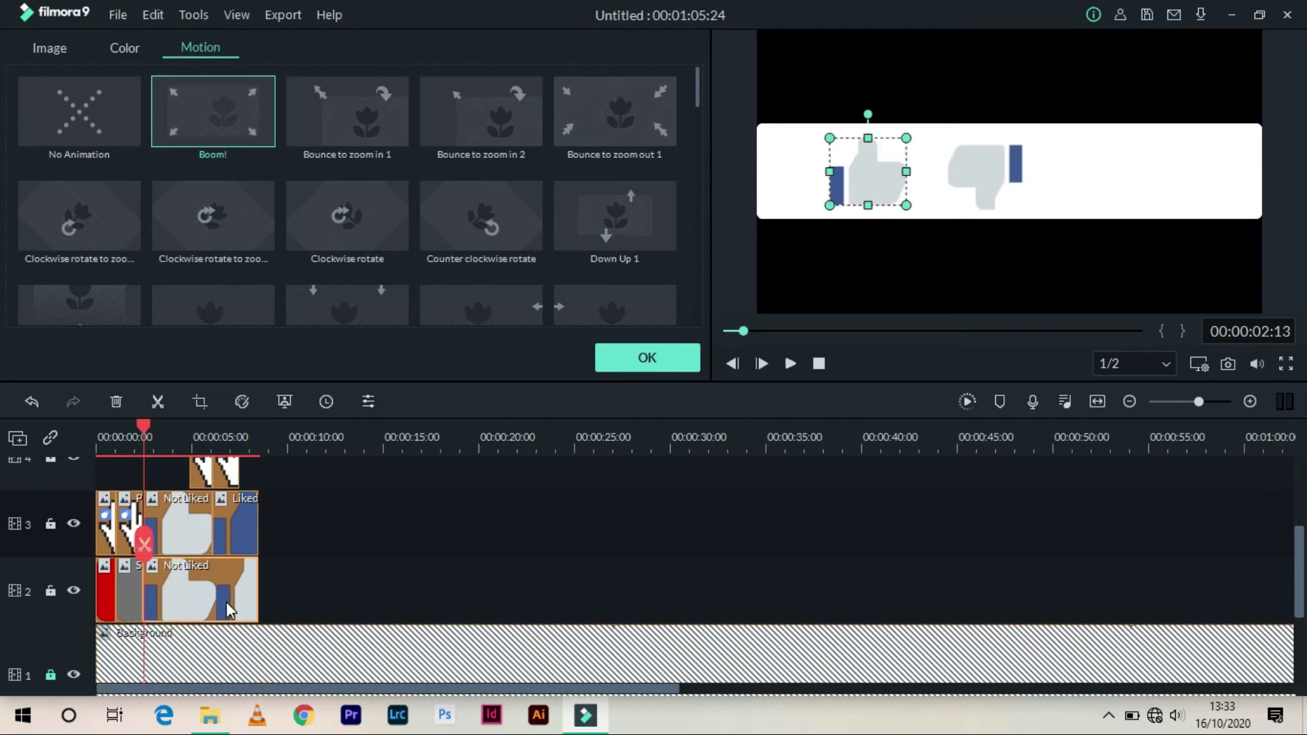
pyautogui.press('space')
pyautogui.press('space')
pyautogui.moveTo(258, 589); pyautogui.dragTo(298, 590)
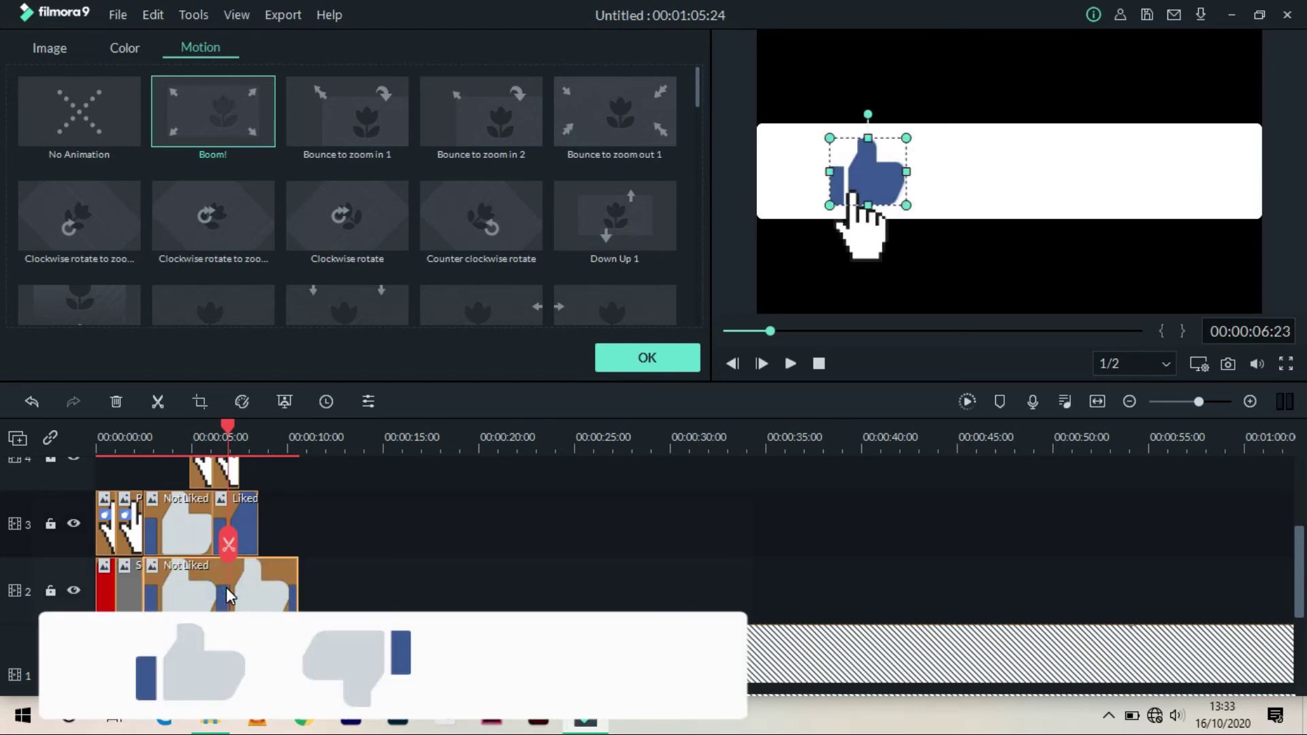
pyautogui.moveTo(226, 586)
pyautogui.mouseDown()
pyautogui.moveTo(242, 587)
pyautogui.moveTo(215, 587)
pyautogui.mouseUp()
pyautogui.moveTo(243, 525); pyautogui.dragTo(233, 590)
# Step: Extend the track 3 Not Liked clip to the end of the Liked clip and play back the result
pyautogui.click(198, 520)
pyautogui.moveTo(209, 517); pyautogui.dragTo(256, 519)
pyautogui.press('space')
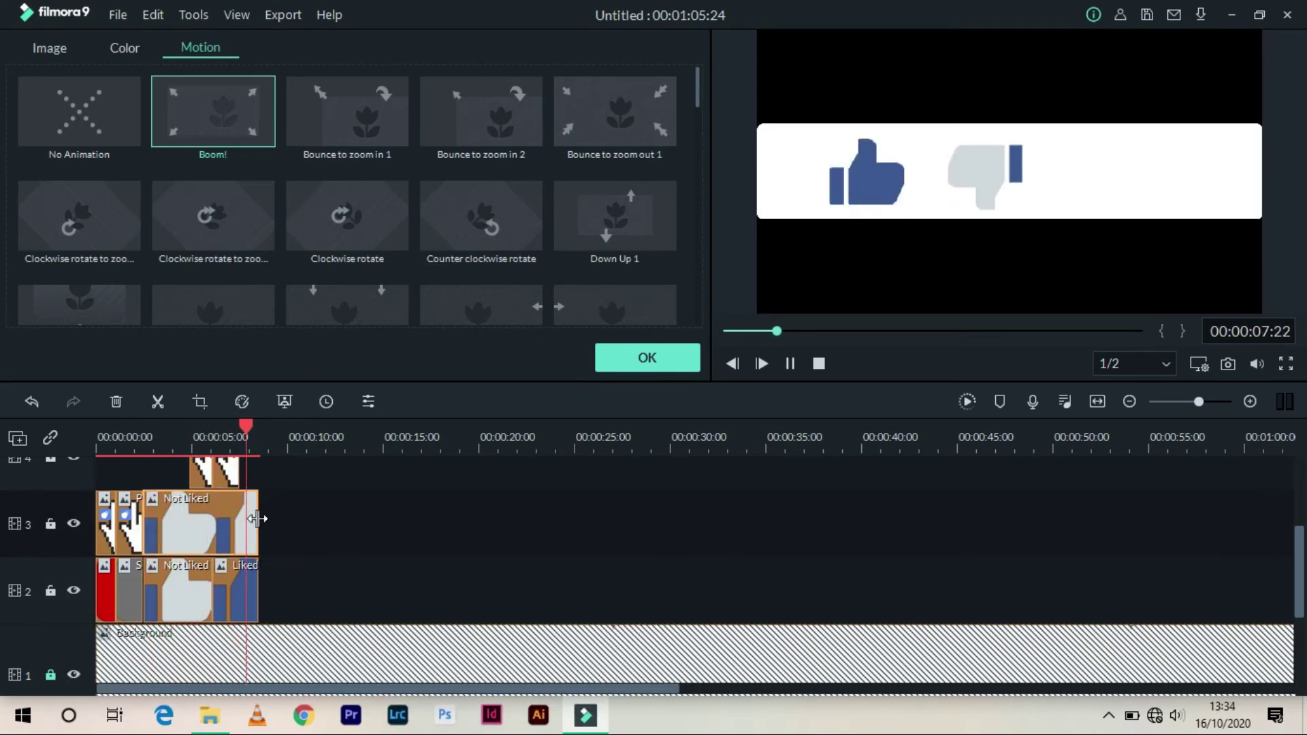
pyautogui.press('space')
# Step: Unlock the background track, split the Background clip at the other clips' end near 00:00:08:13, and delete the remainder
pyautogui.click(51, 675)
pyautogui.moveTo(1299, 553)
pyautogui.mouseDown()
pyautogui.moveTo(1298, 614)
pyautogui.moveTo(1298, 551)
pyautogui.mouseUp()
pyautogui.moveTo(318, 424); pyautogui.dragTo(259, 427)
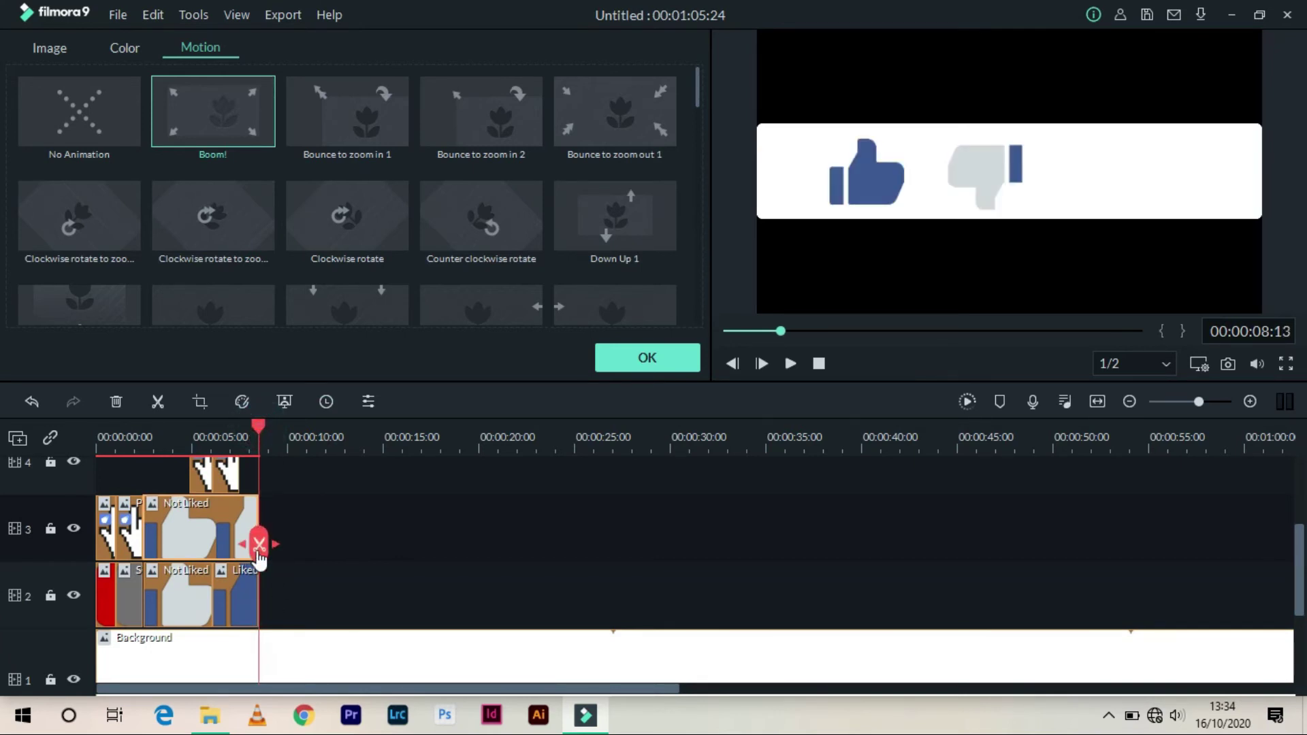
pyautogui.click(265, 647)
pyautogui.click(259, 545)
pyautogui.click(373, 672)
pyautogui.press('Delete')
pyautogui.scroll(-2, 1, 559)
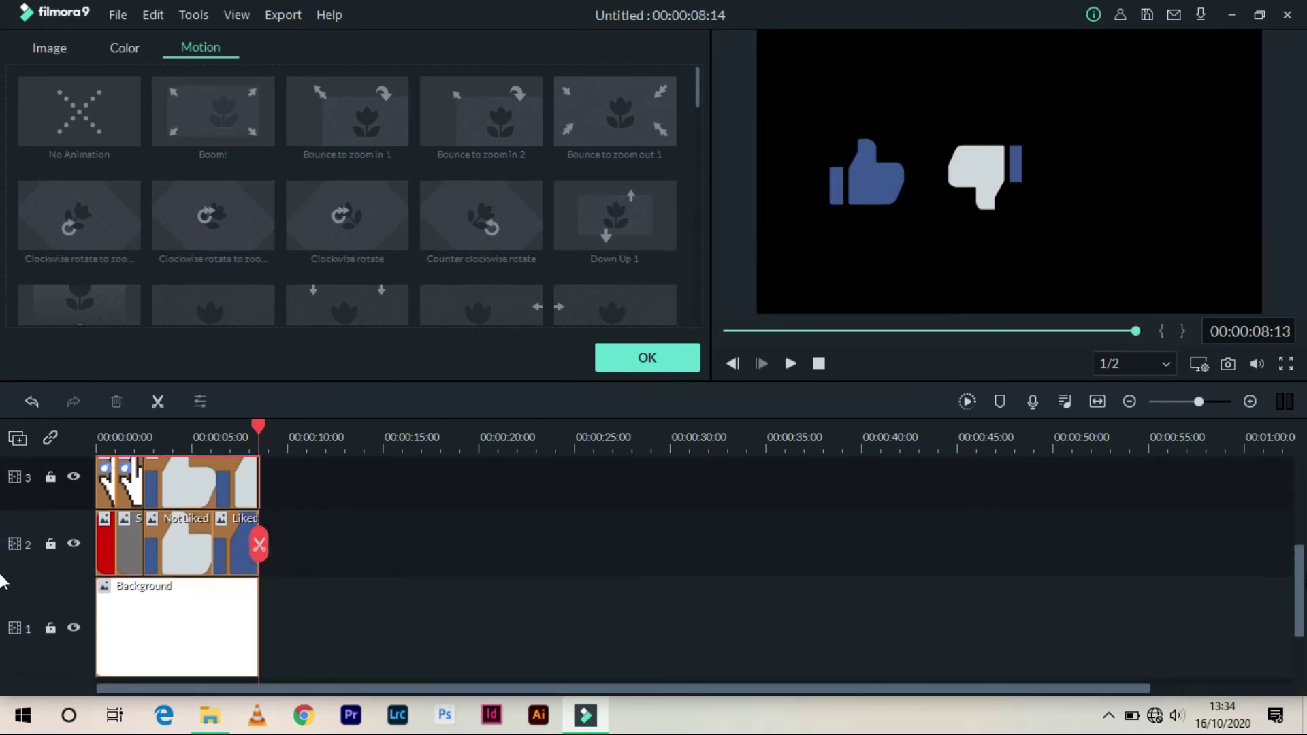
pyautogui.click(258, 617)
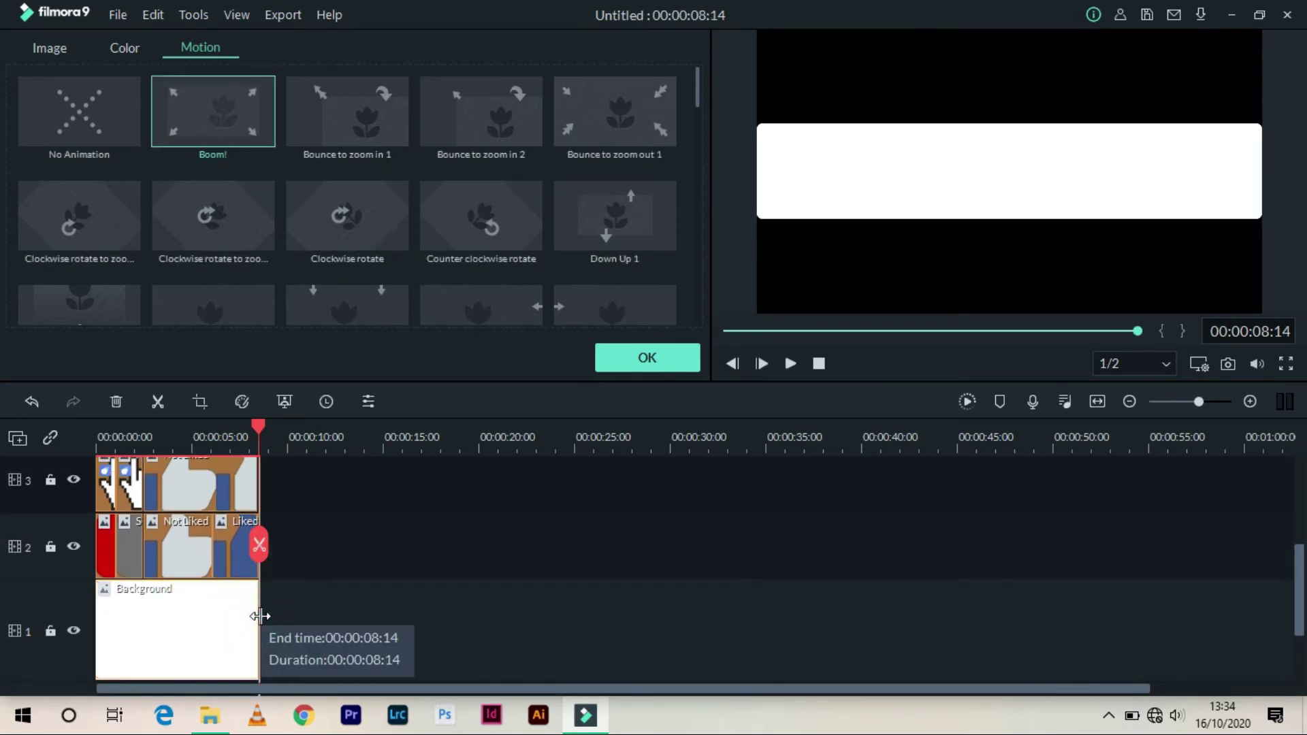
pyautogui.press('space')
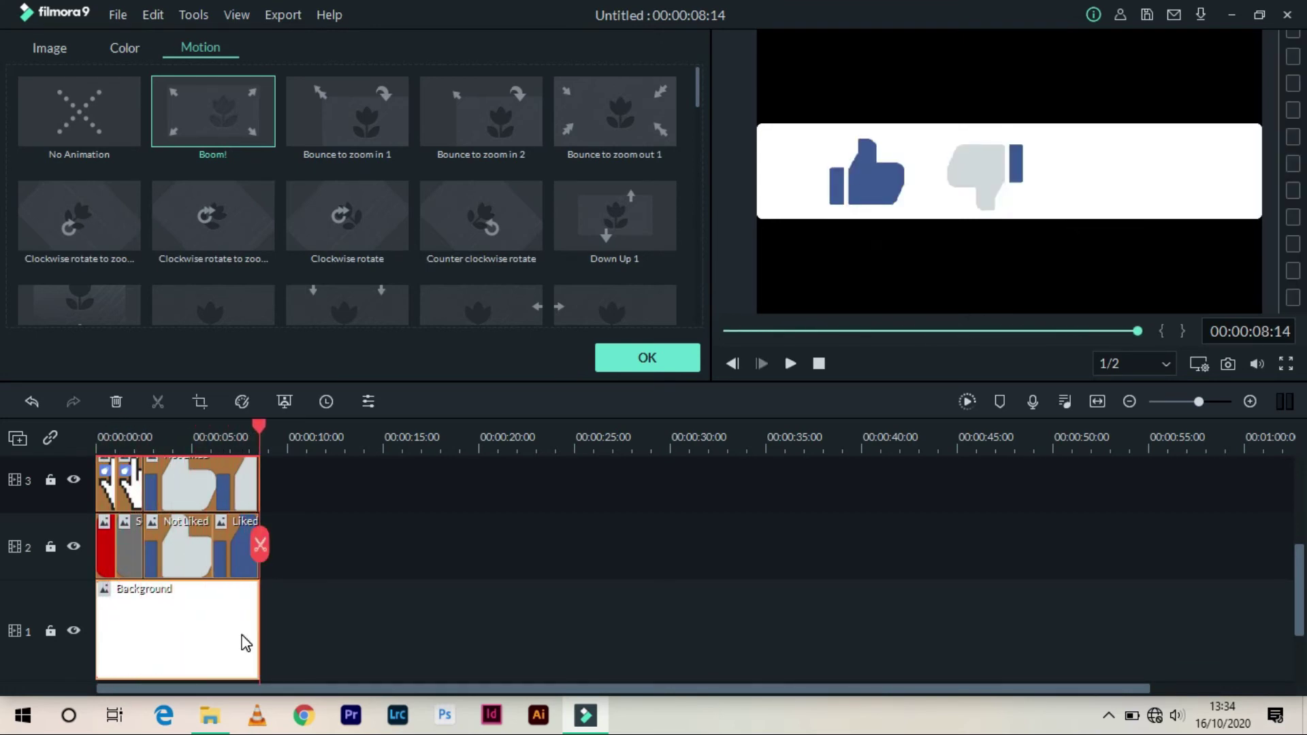
# Step: Select all clips on the timeline and move them up one track, leaving track 1 empty
pyautogui.moveTo(298, 613); pyautogui.dragTo(67, 584)
pyautogui.moveTo(202, 624); pyautogui.dragTo(204, 576)
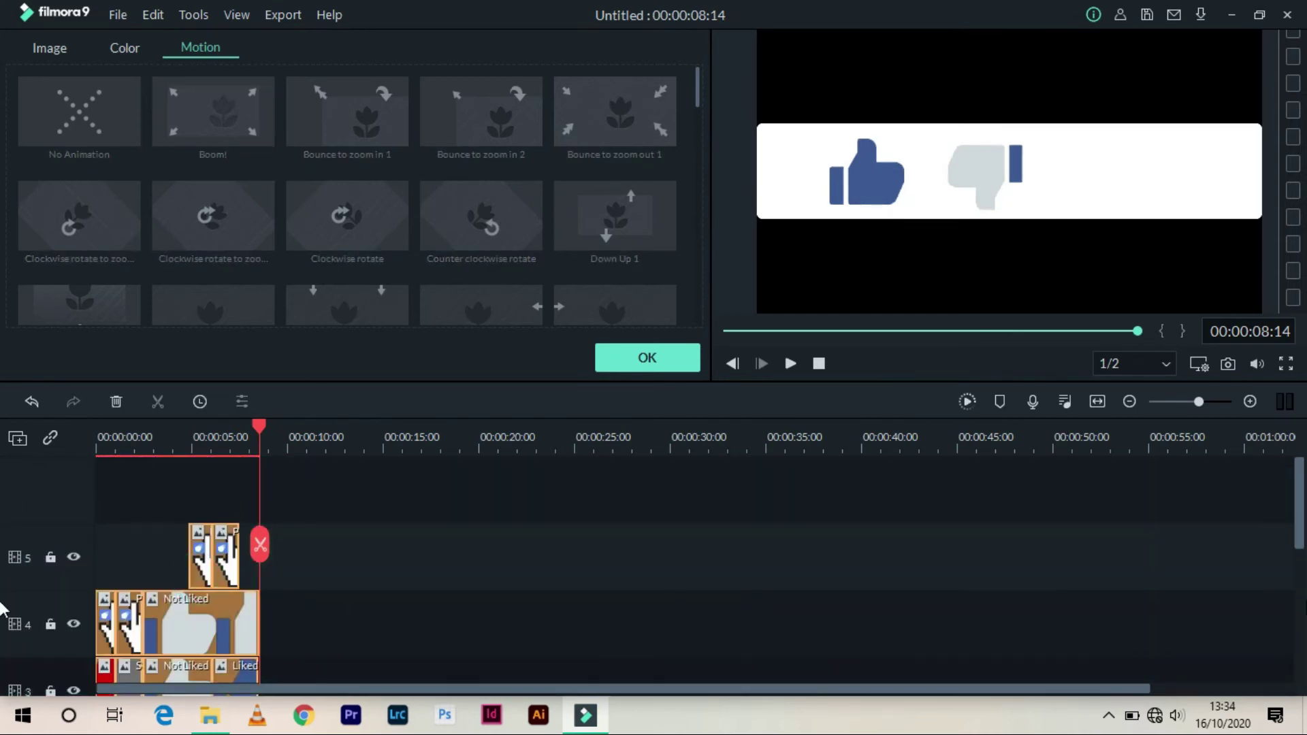
pyautogui.scroll(-3, 1298, 524)
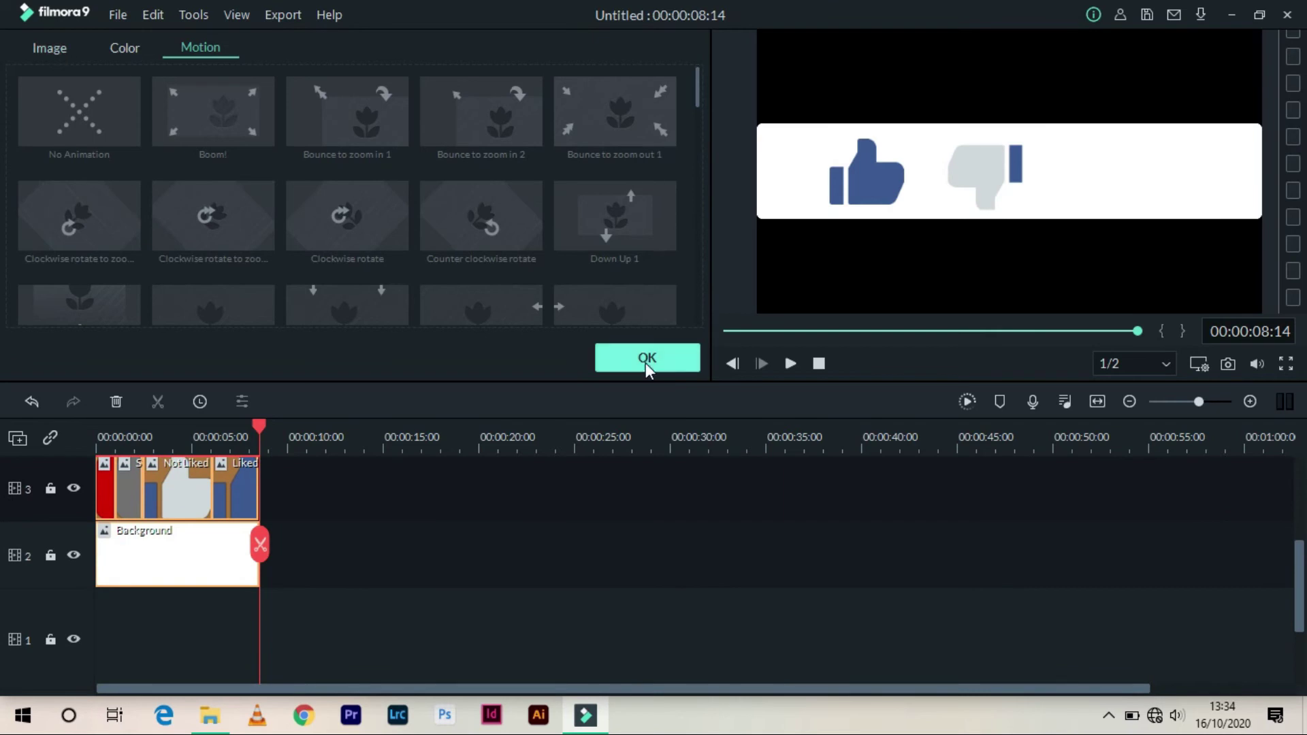
# Step: Add the Green sample color to track 1, extend it to the end of the Background clip, and play the sequence
pyautogui.click(648, 360)
pyautogui.click(68, 164)
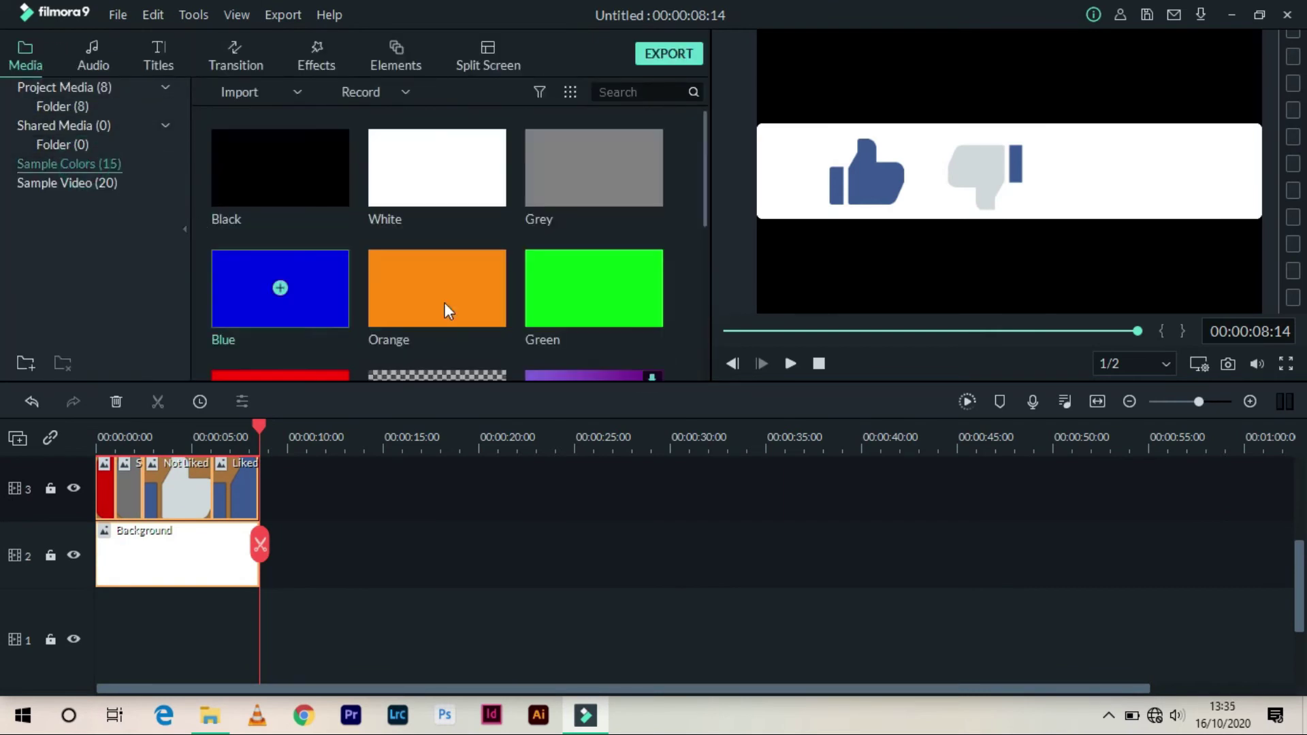
pyautogui.moveTo(554, 314); pyautogui.dragTo(96, 612)
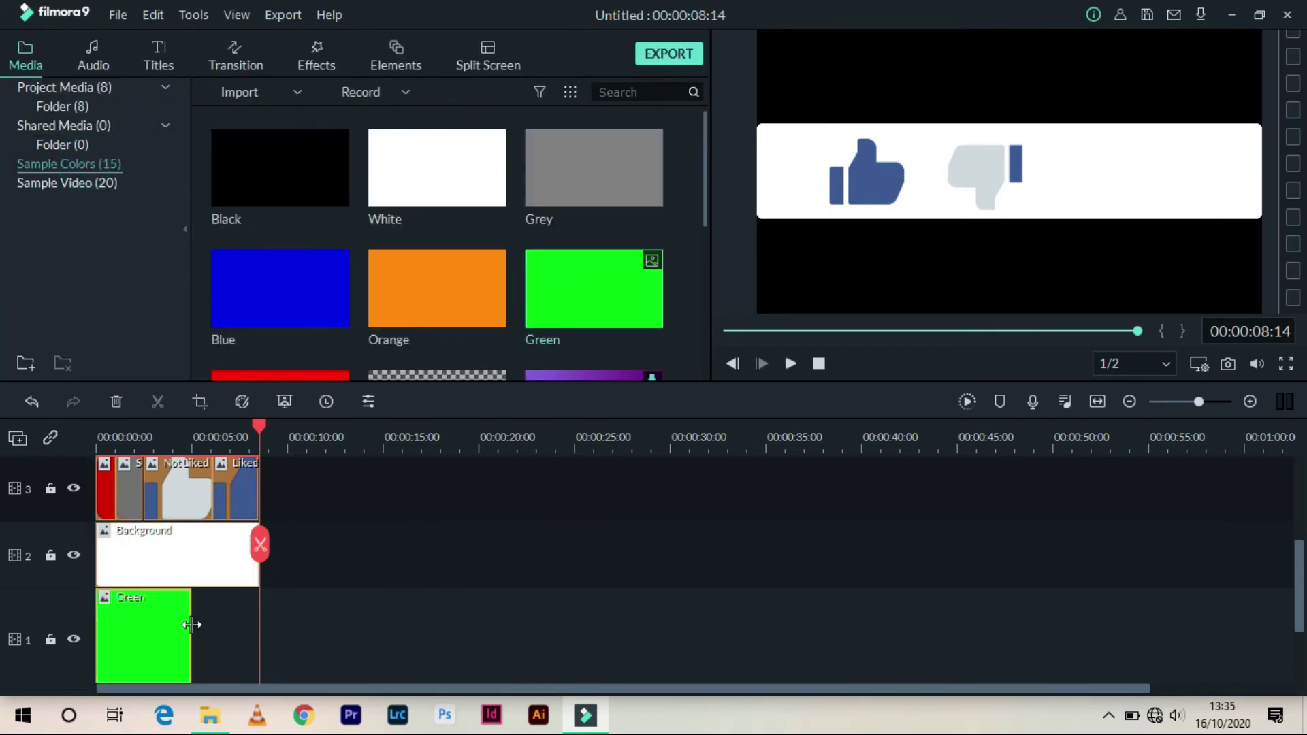
pyautogui.moveTo(189, 623); pyautogui.dragTo(310, 635)
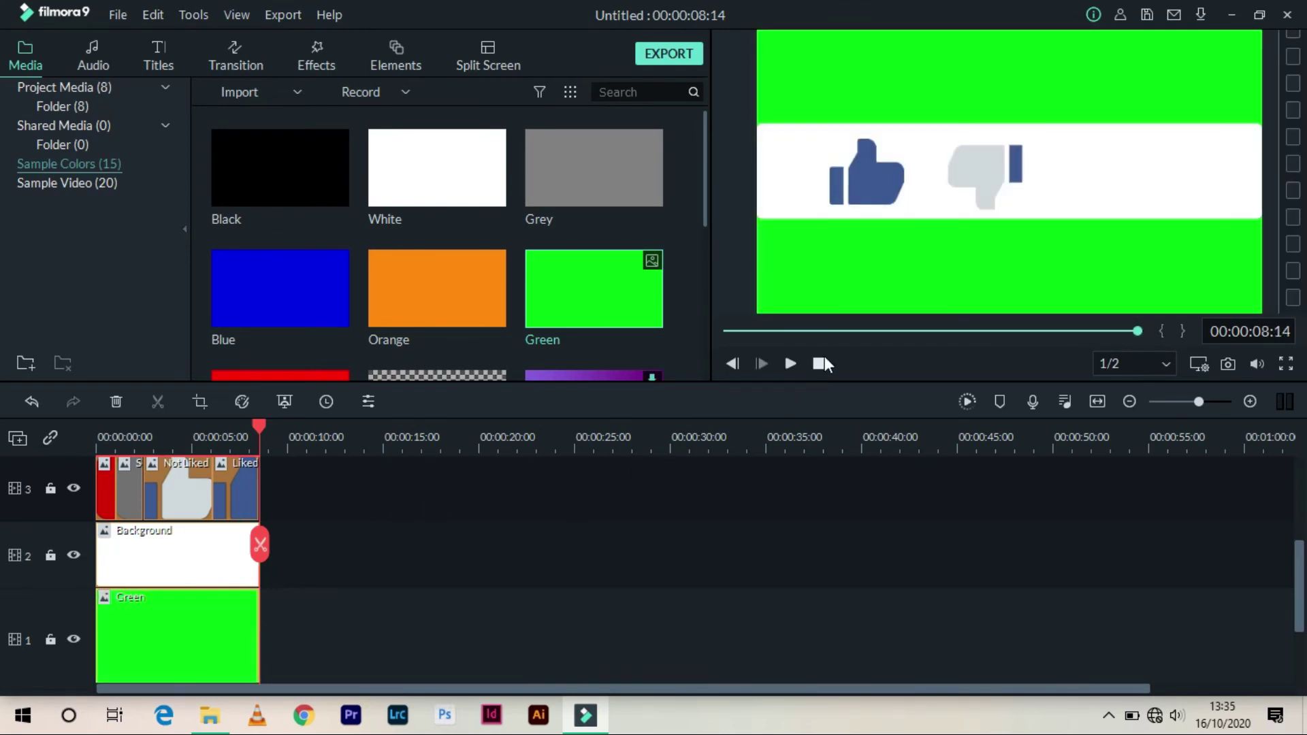
pyautogui.click(822, 363)
pyautogui.press('space')
# Step: Narrow the white bar slightly at both ends so a thin green margin surrounds it, and play the animation
pyautogui.click(761, 190)
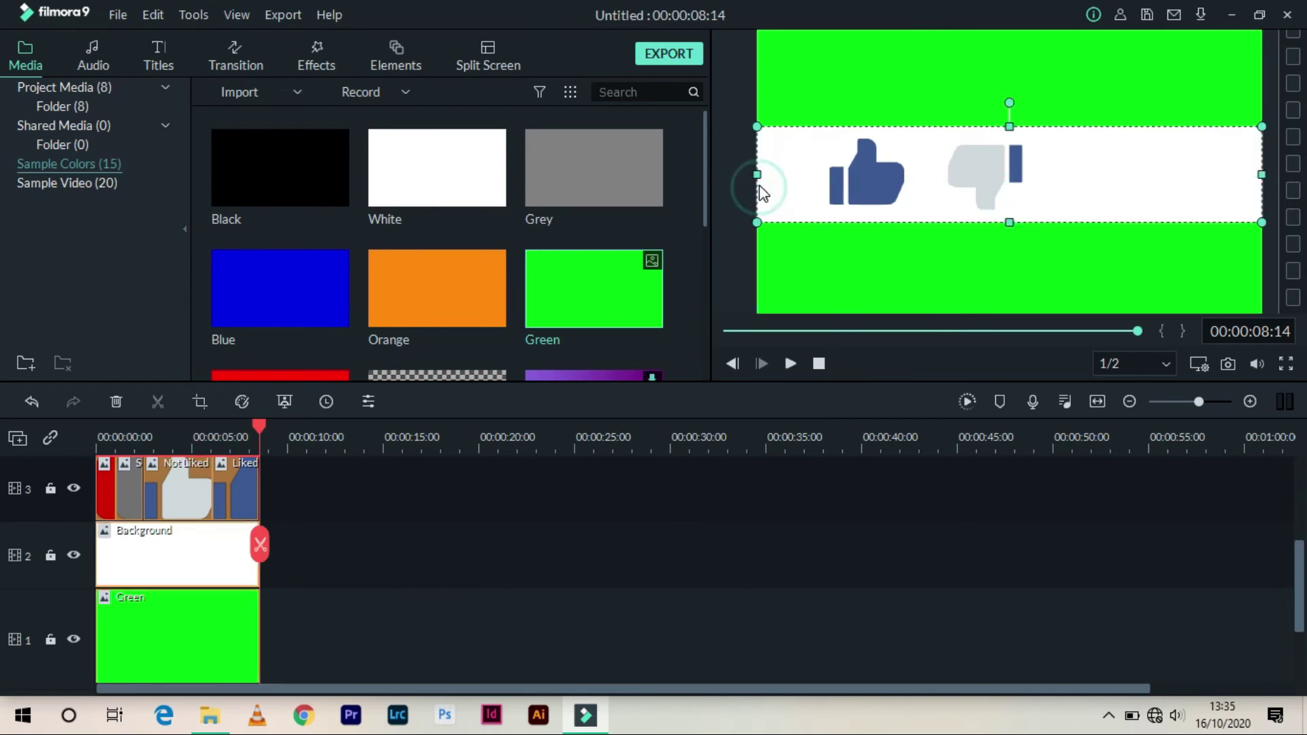
pyautogui.moveTo(757, 128); pyautogui.dragTo(763, 128)
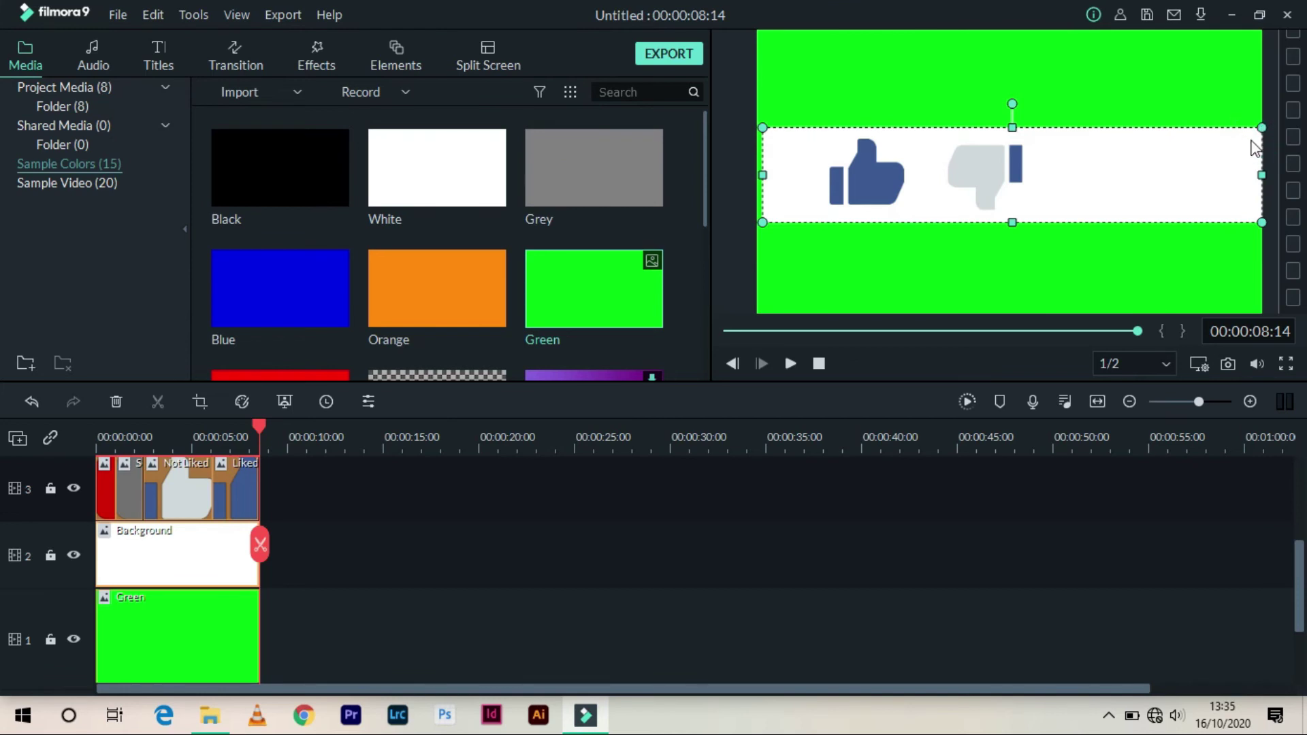
pyautogui.moveTo(1265, 174); pyautogui.dragTo(1261, 175)
pyautogui.moveTo(765, 130); pyautogui.dragTo(761, 134)
pyautogui.click(809, 245)
pyautogui.click(787, 283)
pyautogui.click(790, 364)
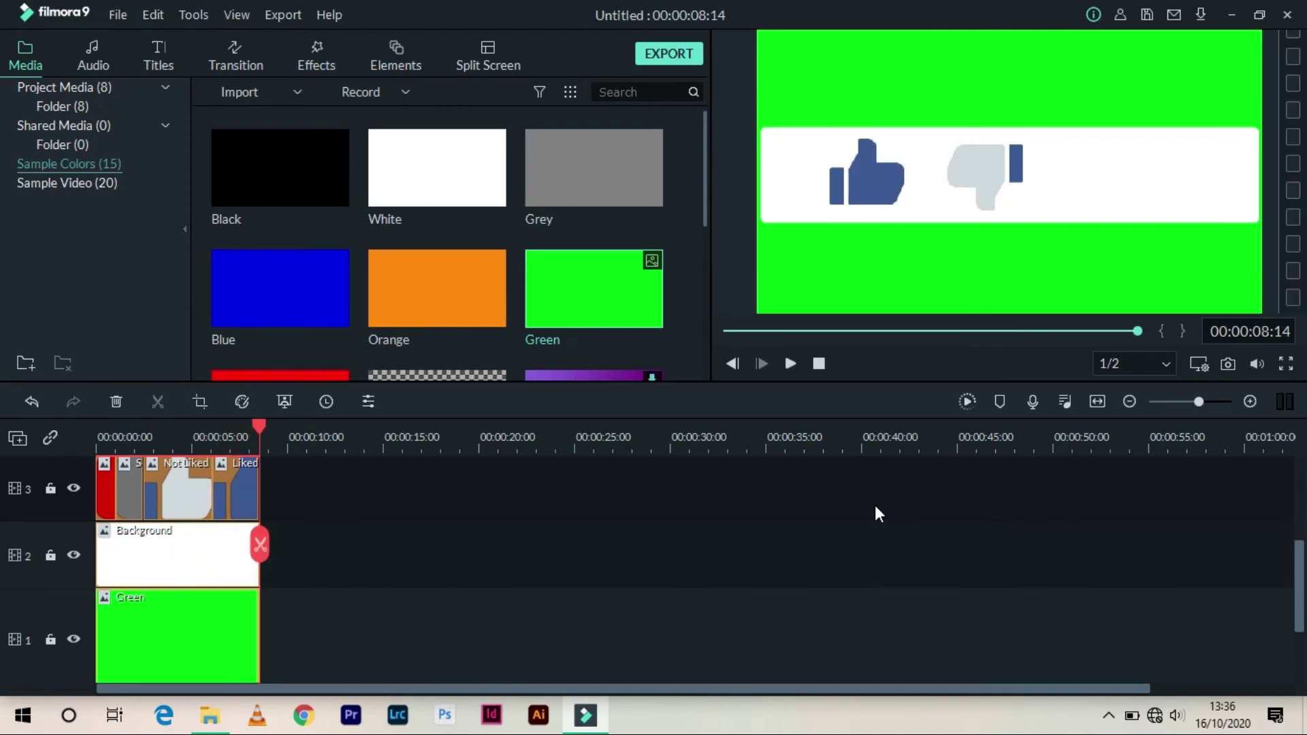
# Step: Set the MP4 export frame rate to 60 fps and confirm the export settings
pyautogui.click(687, 54)
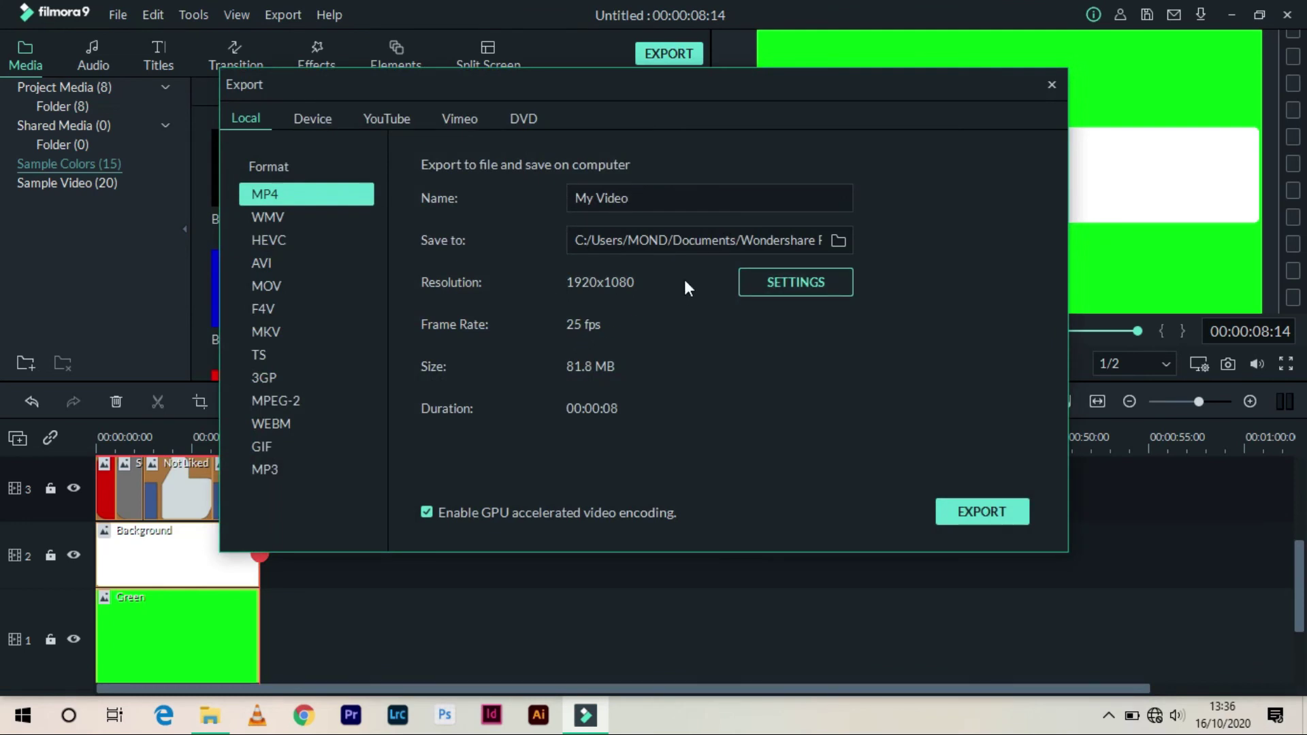
pyautogui.click(795, 282)
pyautogui.click(634, 239)
pyautogui.click(635, 422)
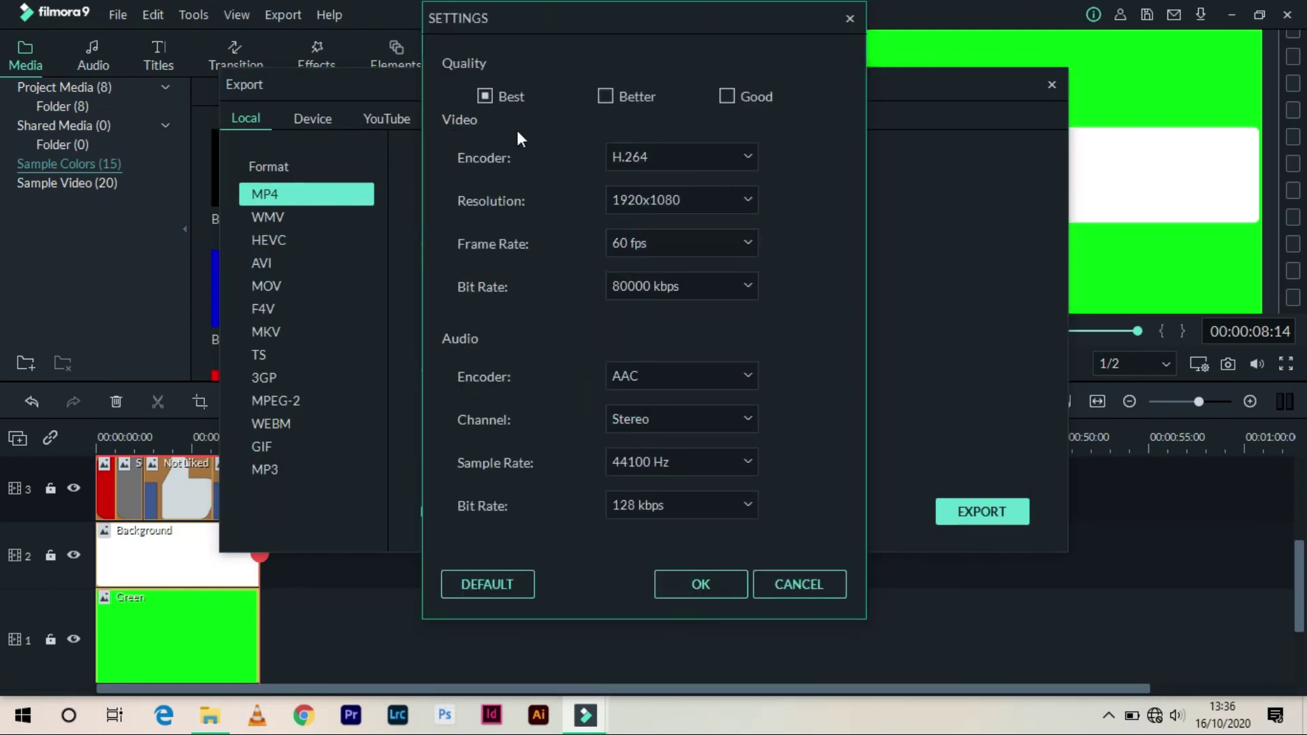
pyautogui.click(659, 488)
pyautogui.click(658, 512)
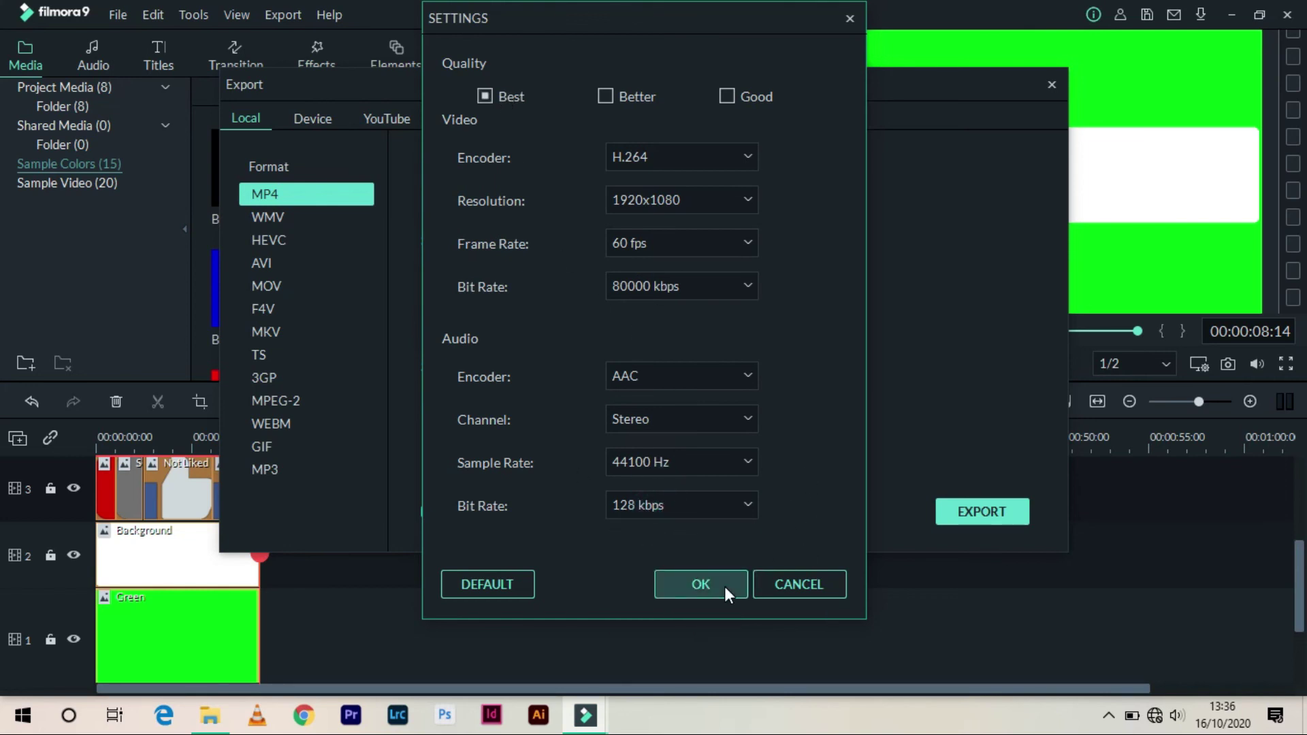
pyautogui.click(745, 580)
# Step: Name the video "subscribe animation" and start exporting it
pyautogui.moveTo(673, 196); pyautogui.dragTo(517, 181)
pyautogui.write('subscribe animation')
pyautogui.click(950, 512)
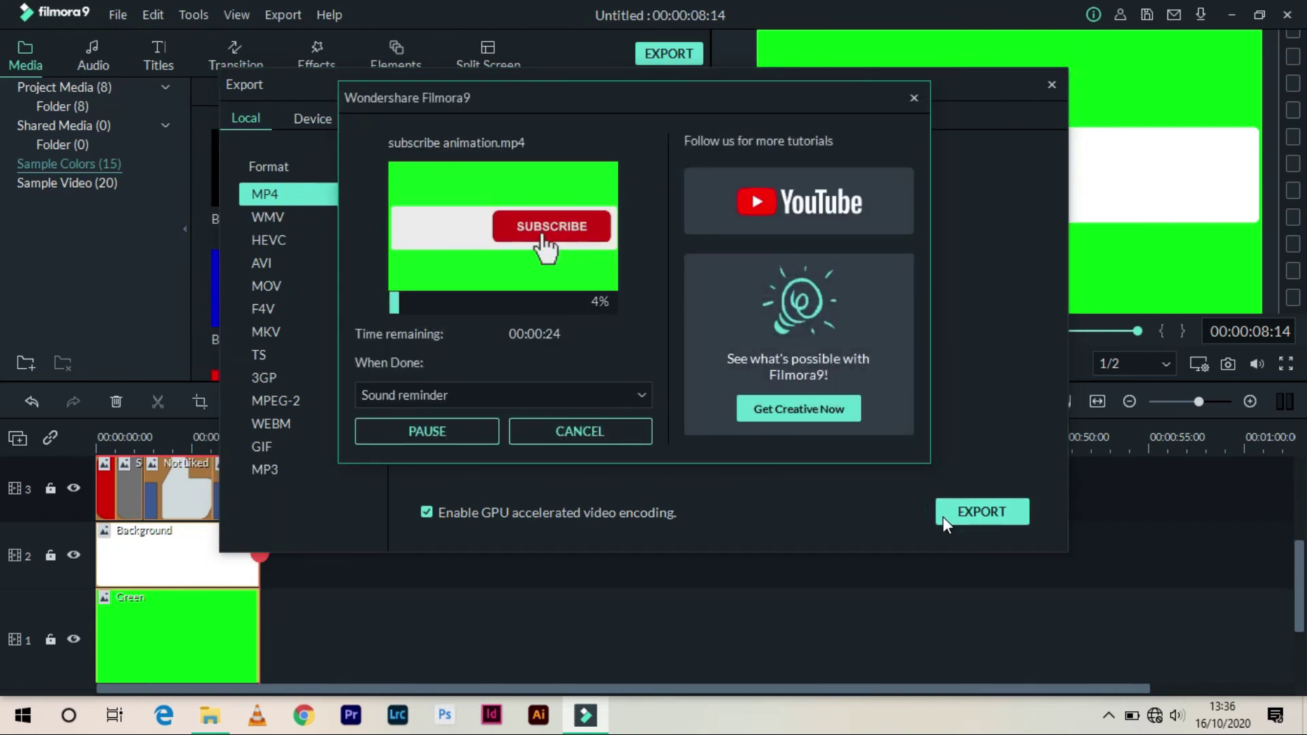
pyautogui.click(1108, 717)
pyautogui.click(625, 304)
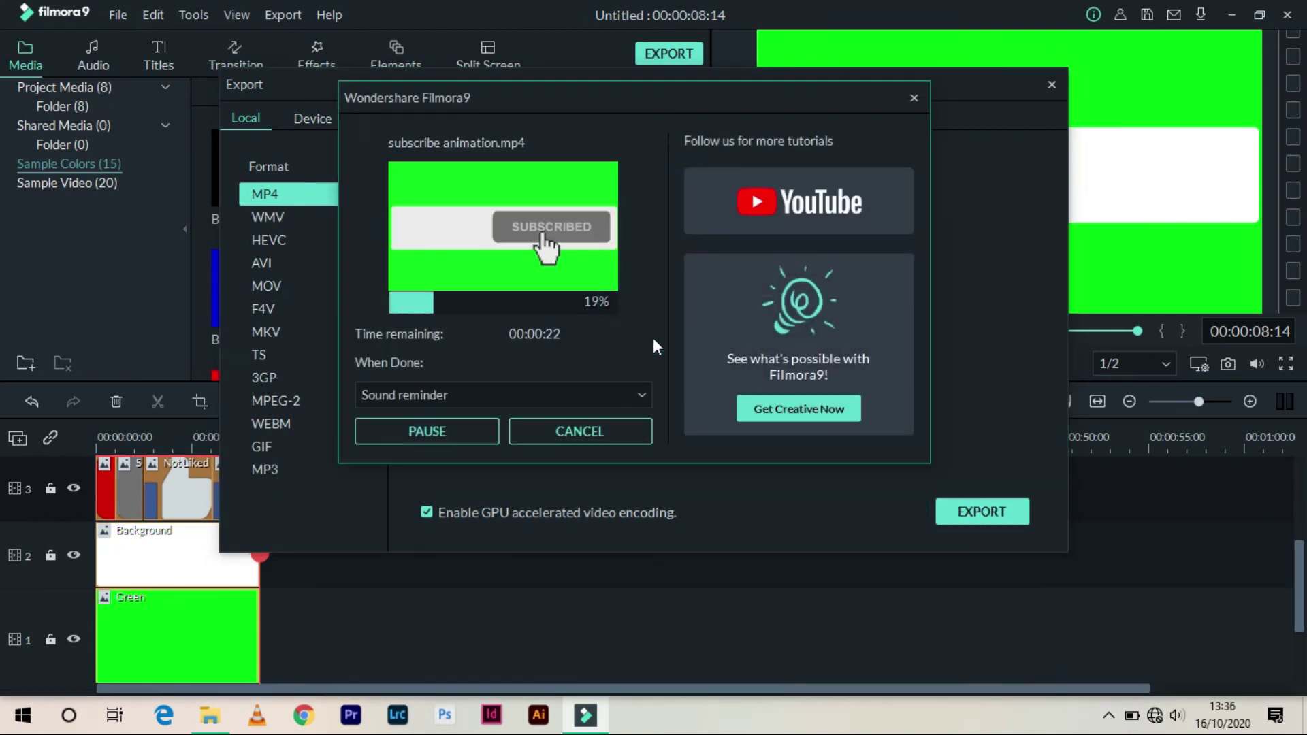